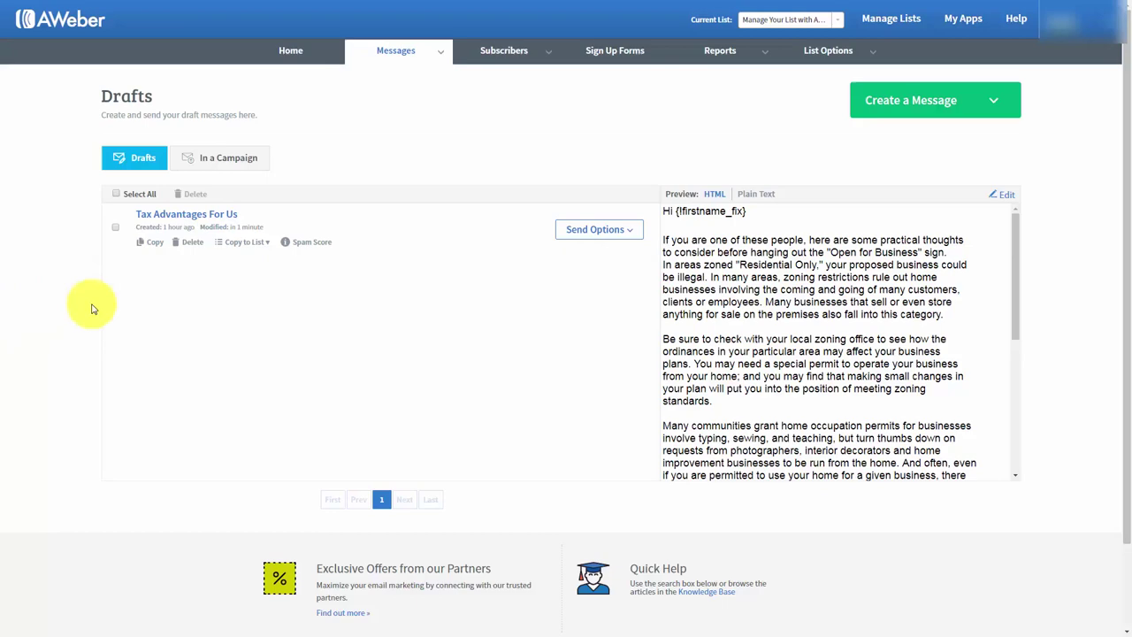
pyautogui.click(1006, 198)
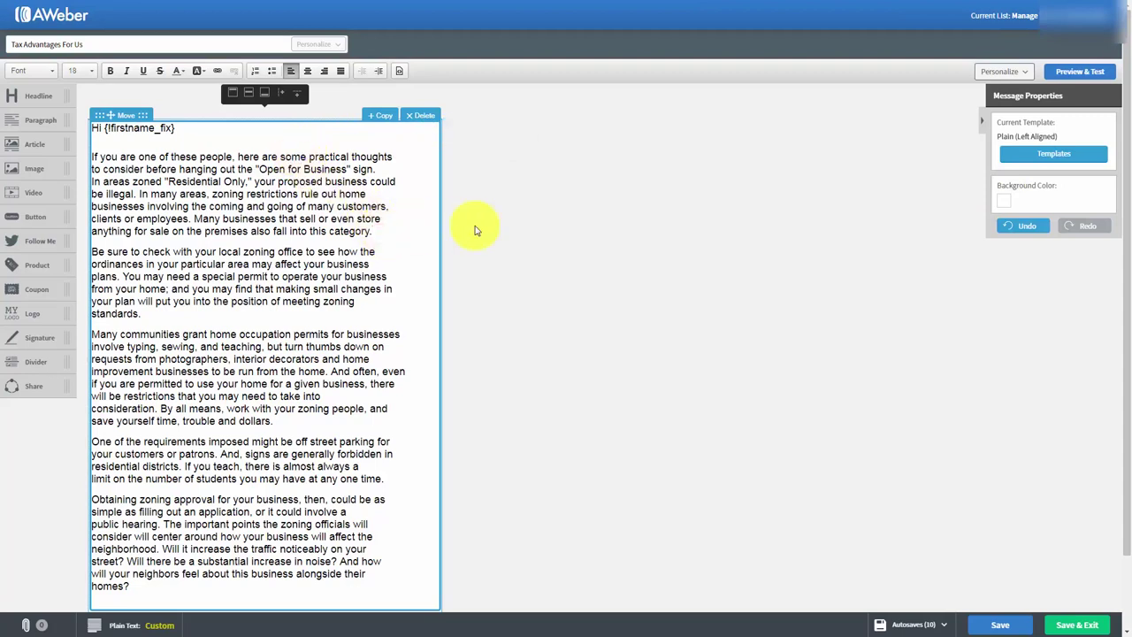
pyautogui.press('Return')
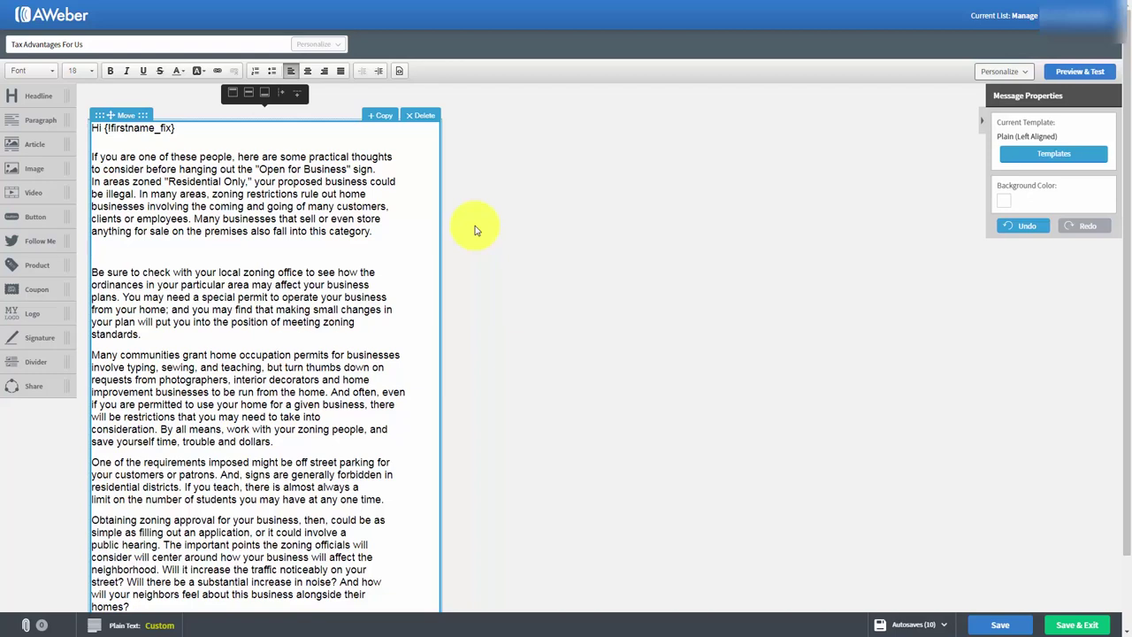
pyautogui.write('http://haon.biz/cfwop/')
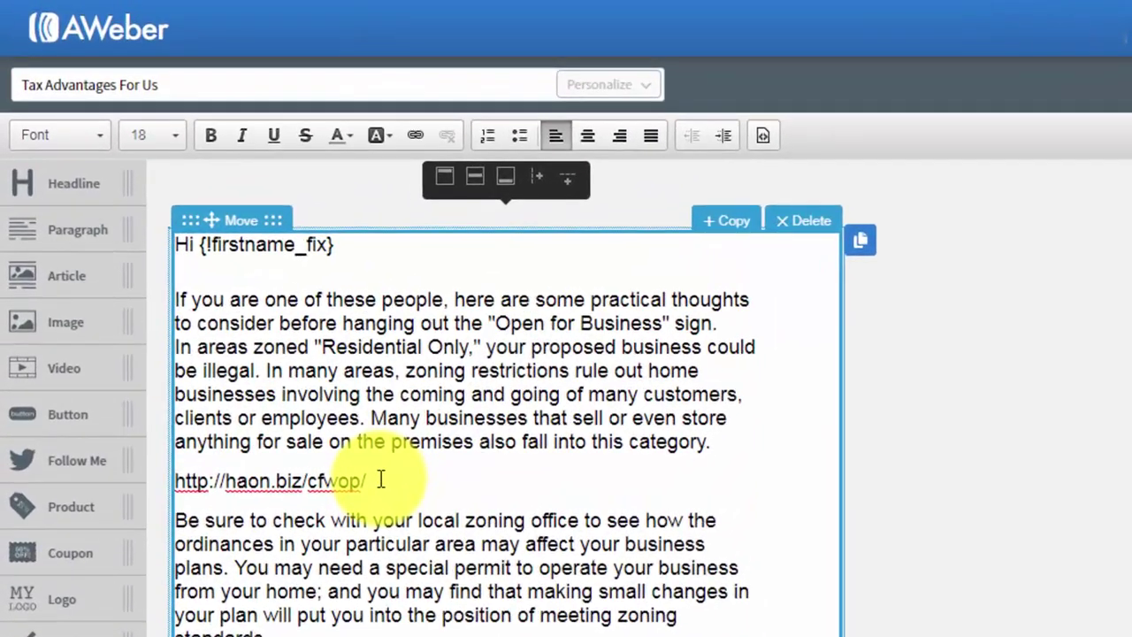
pyautogui.moveTo(381, 481); pyautogui.dragTo(175, 480)
pyautogui.hotkey('ctrl', 'c')
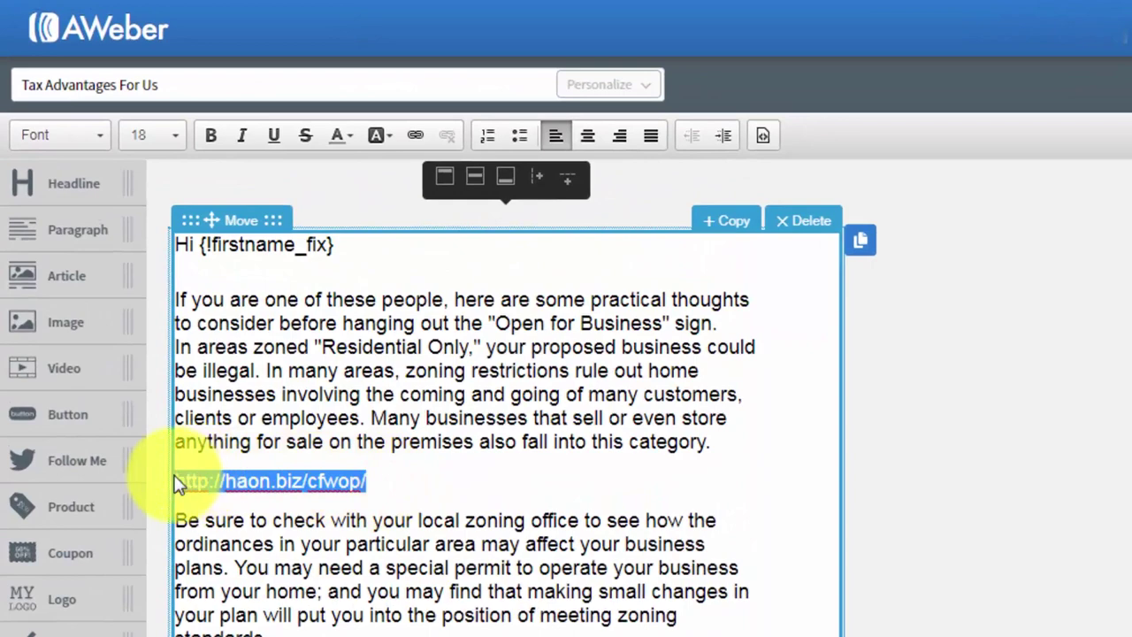
pyautogui.click(414, 134)
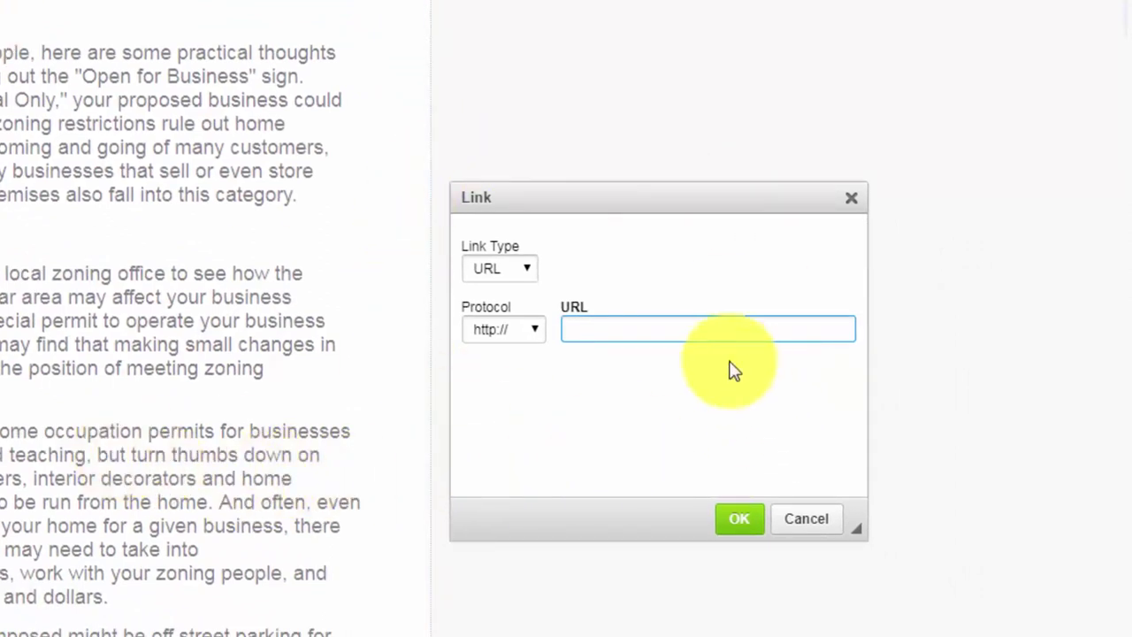
pyautogui.rightClick(576, 329)
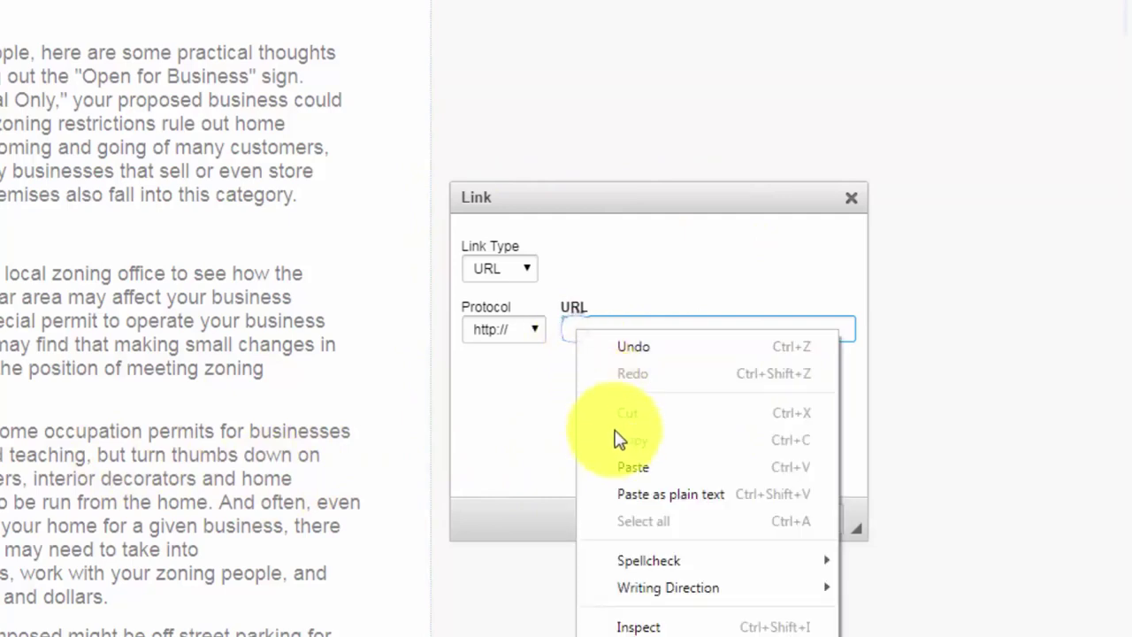
pyautogui.click(629, 466)
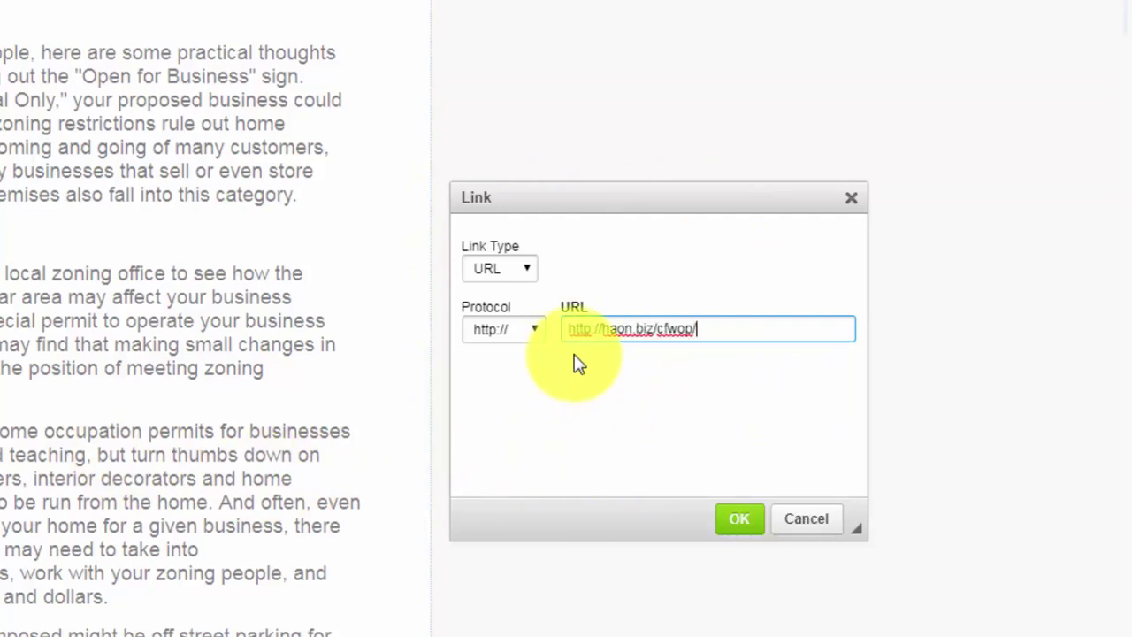
pyautogui.click(571, 329)
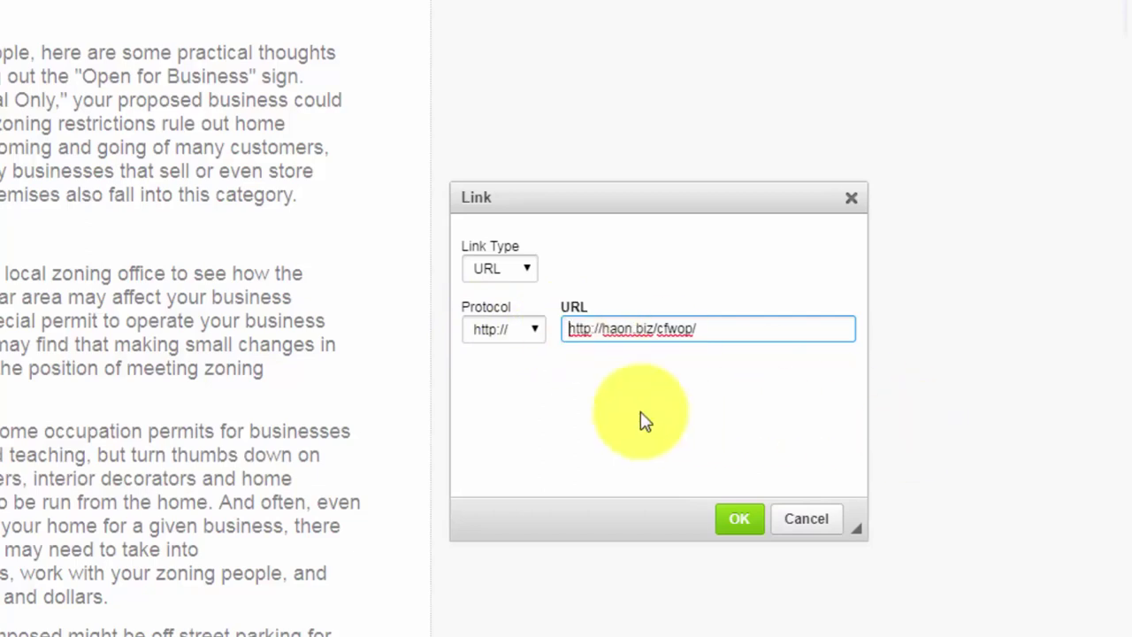
pyautogui.press('End')
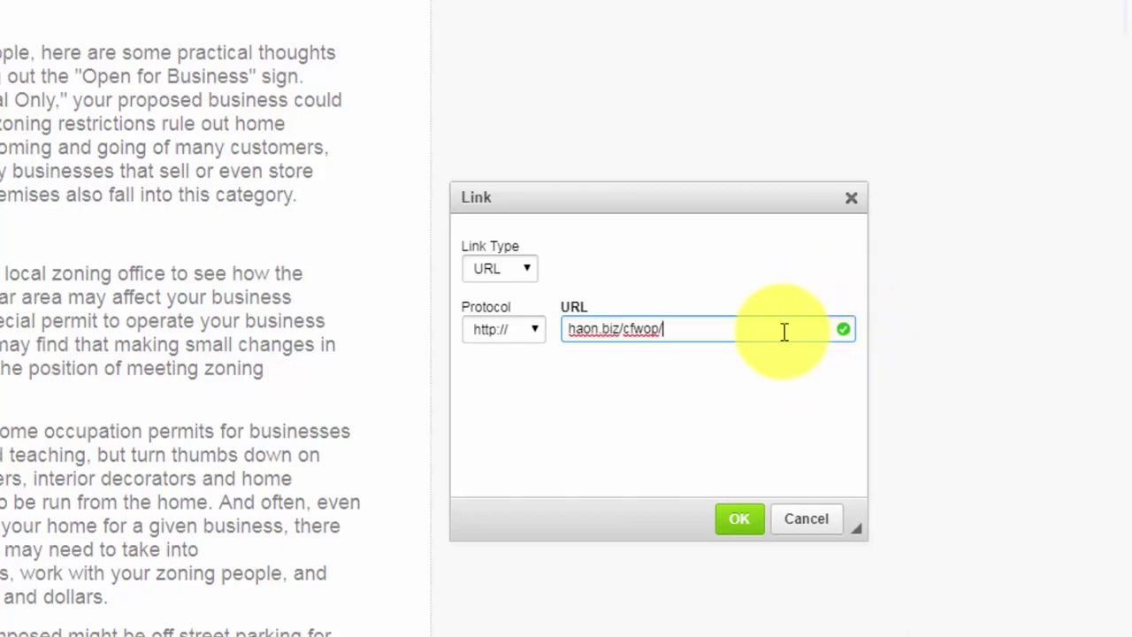
pyautogui.click(740, 519)
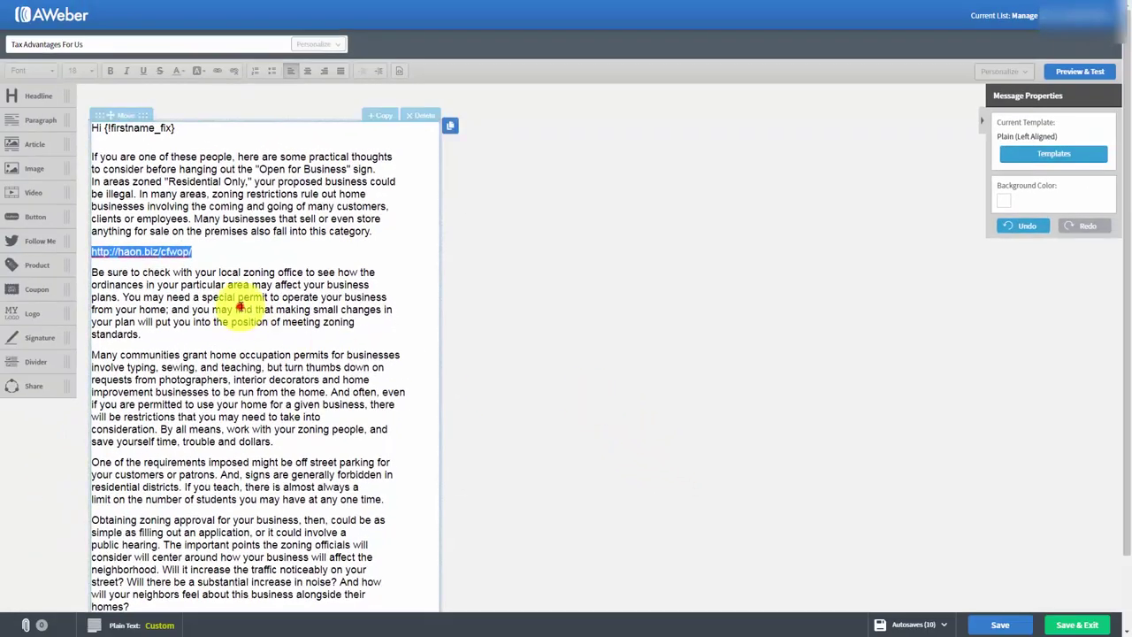
pyautogui.click(189, 316)
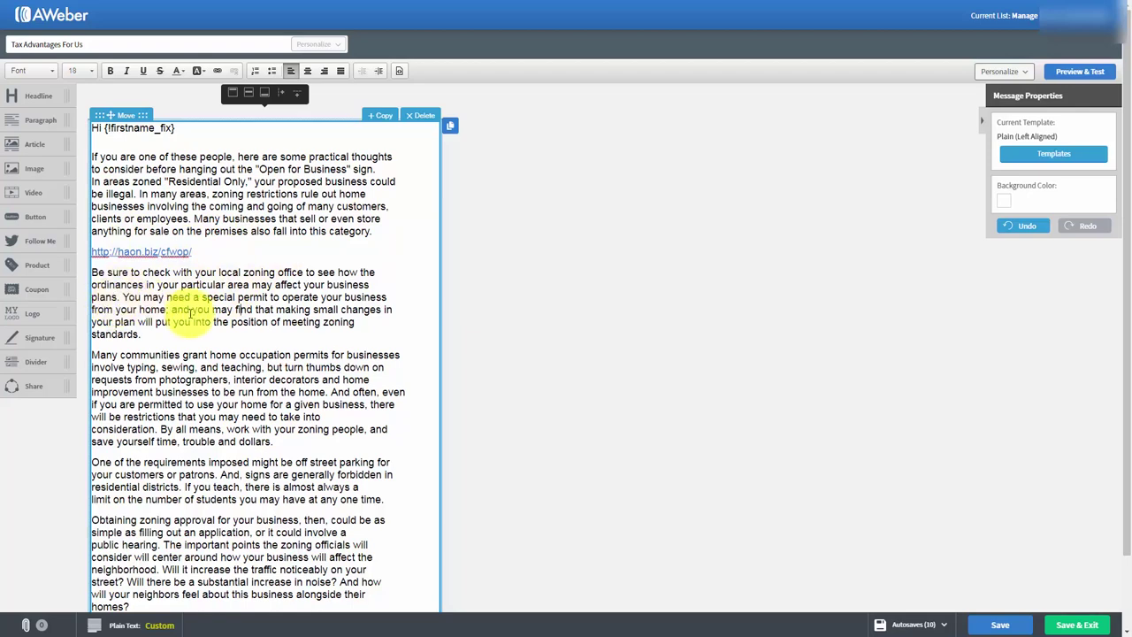
pyautogui.moveTo(192, 310); pyautogui.dragTo(247, 310)
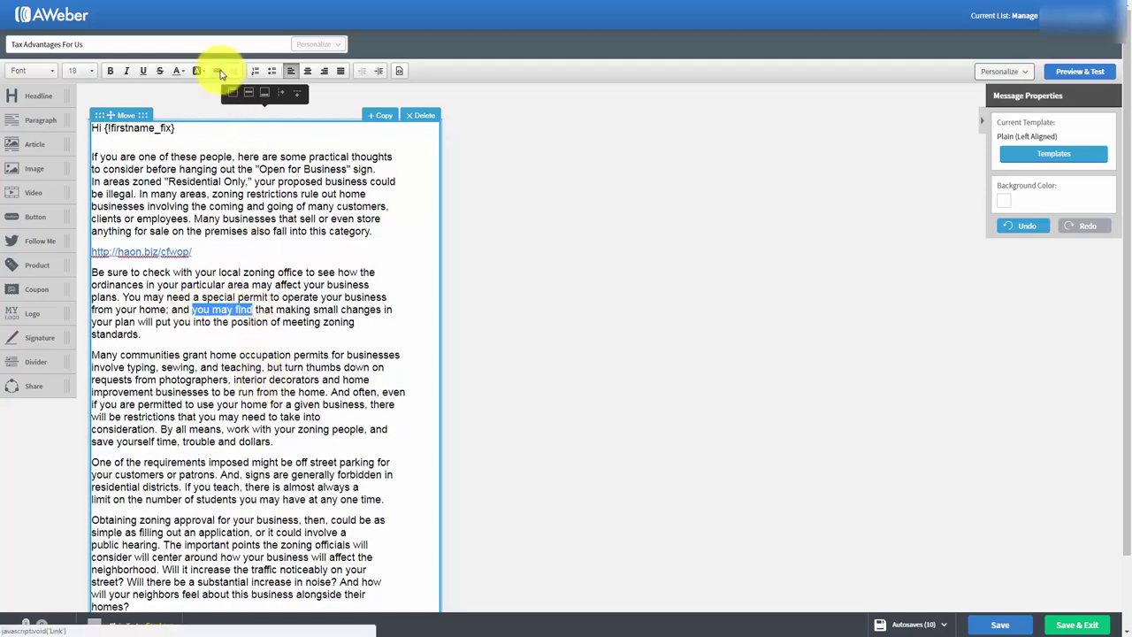
pyautogui.click(219, 71)
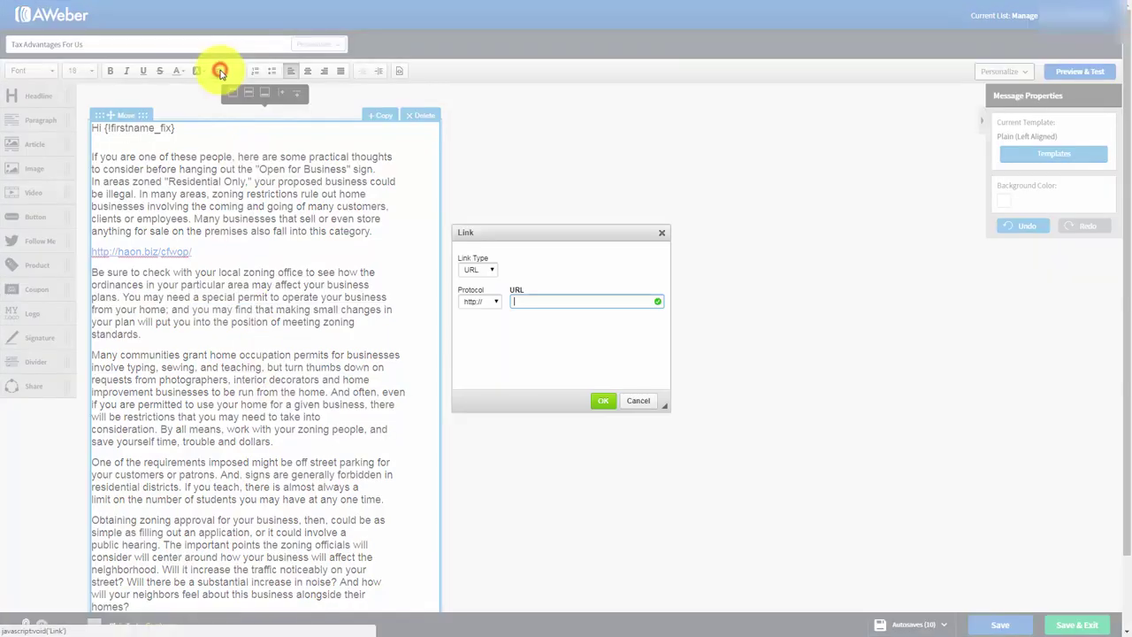
pyautogui.click(522, 299)
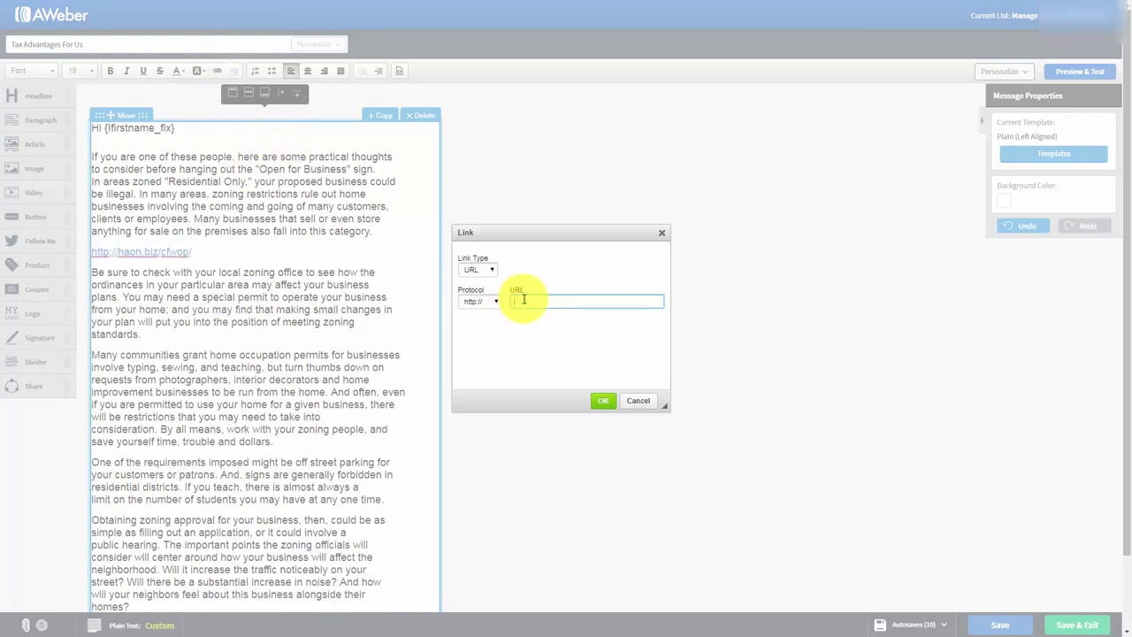
pyautogui.write('haon.biz/cfwop/')
pyautogui.click(601, 405)
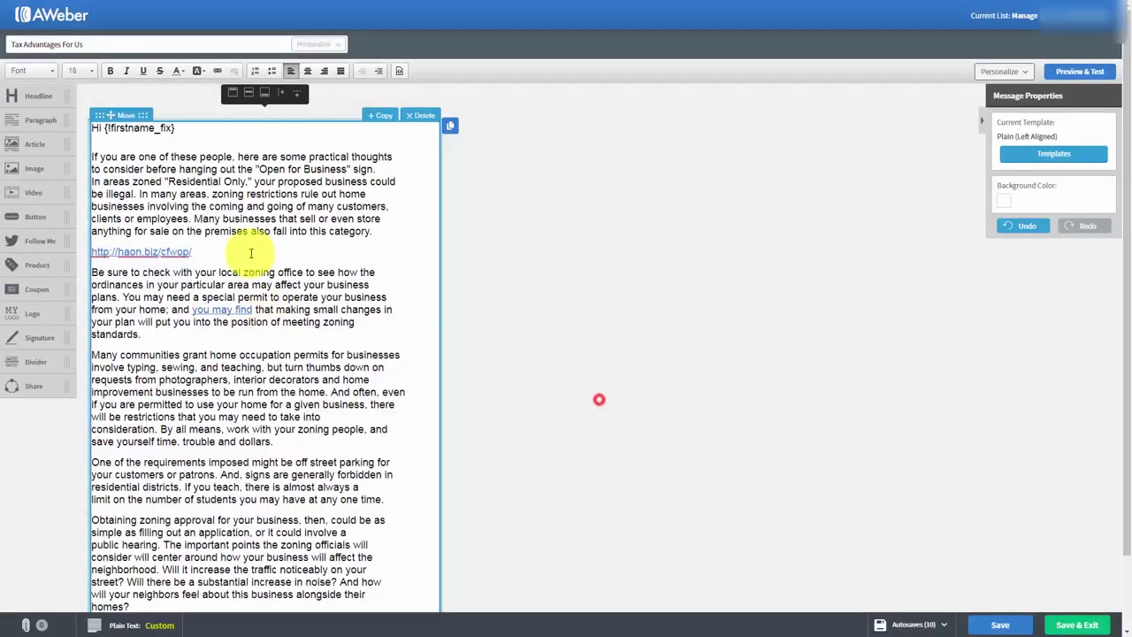
# Add a new line reading "Our Website" below the paragraph ending in "meeting zoning standards.".
pyautogui.click(154, 334)
pyautogui.press('Return')
pyautogui.write('Our Website')
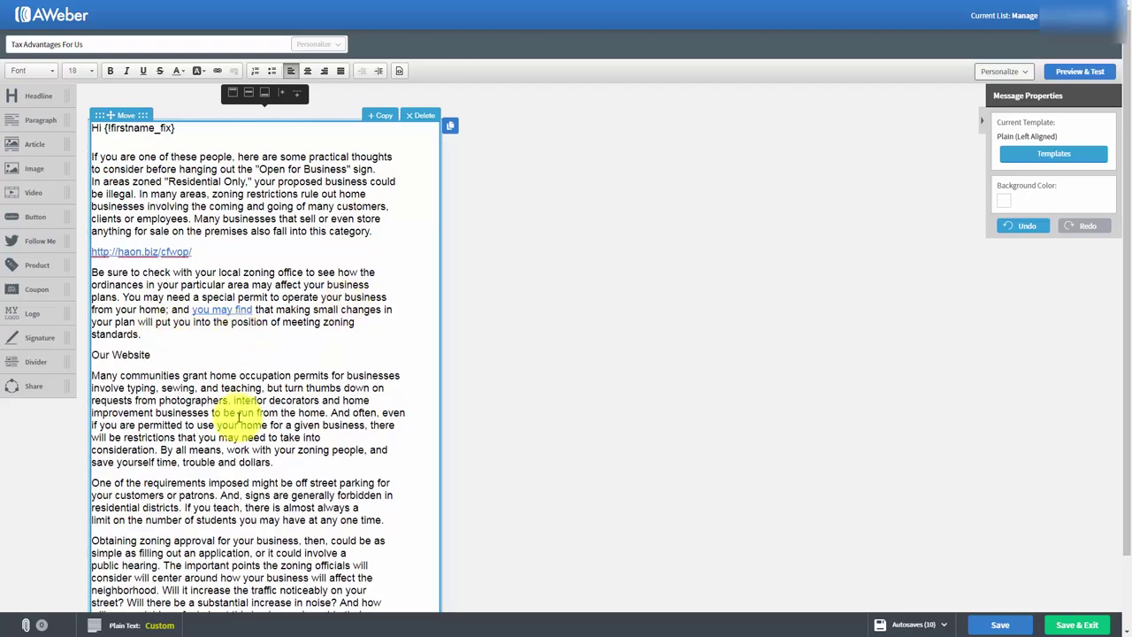
pyautogui.click(237, 413)
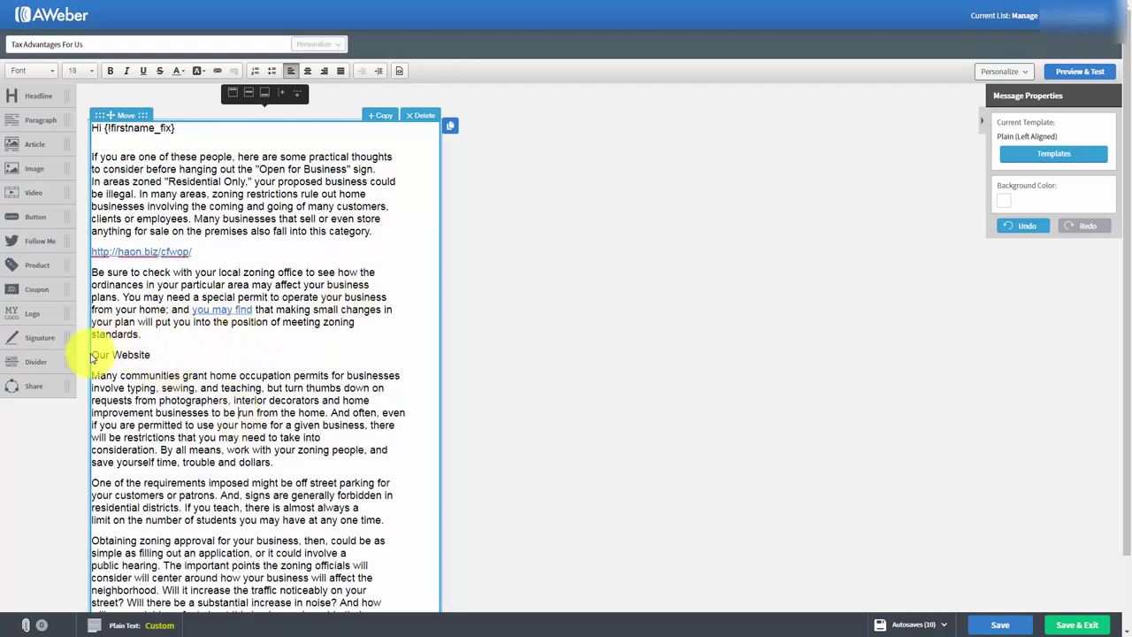
pyautogui.moveTo(92, 354); pyautogui.dragTo(153, 355)
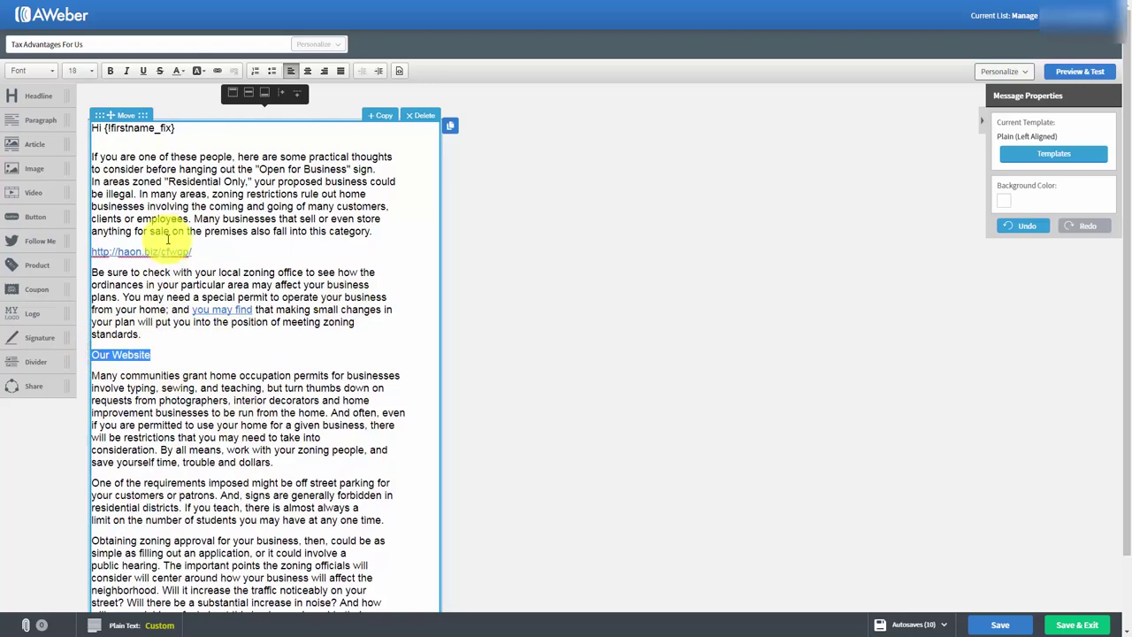
pyautogui.click(216, 72)
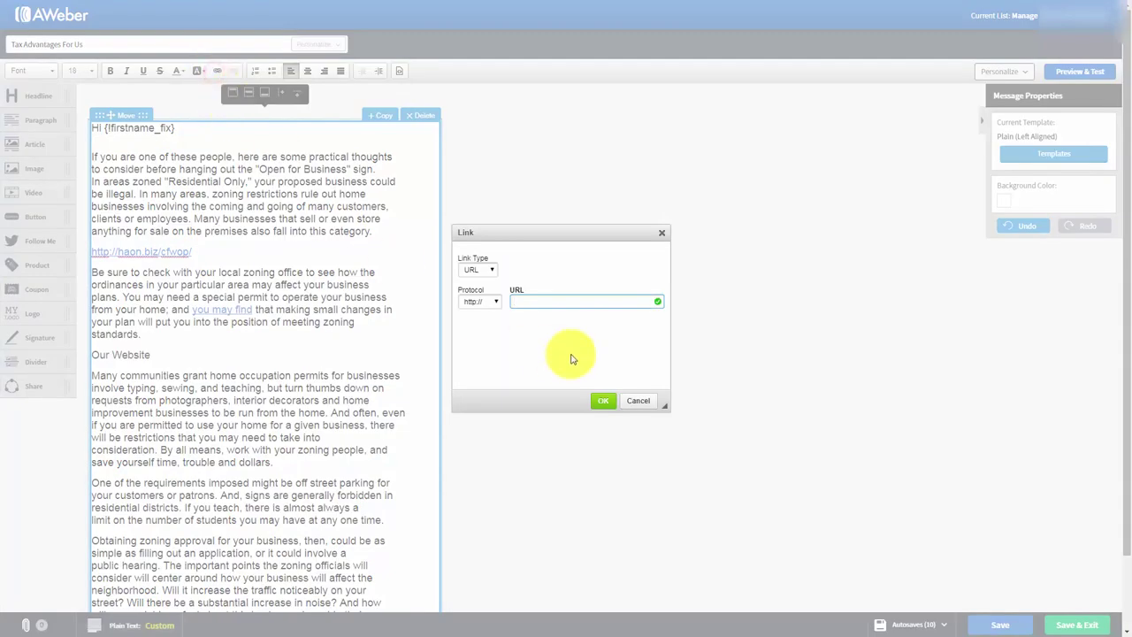
pyautogui.write('haon.biz/cfwop/')
pyautogui.click(605, 405)
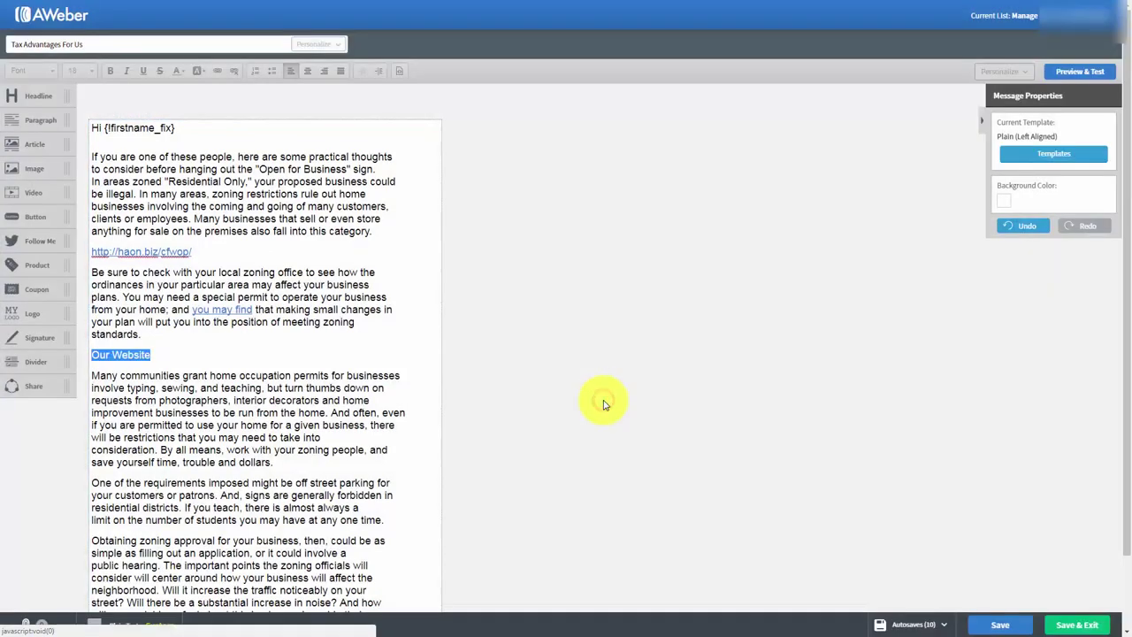
pyautogui.click(358, 390)
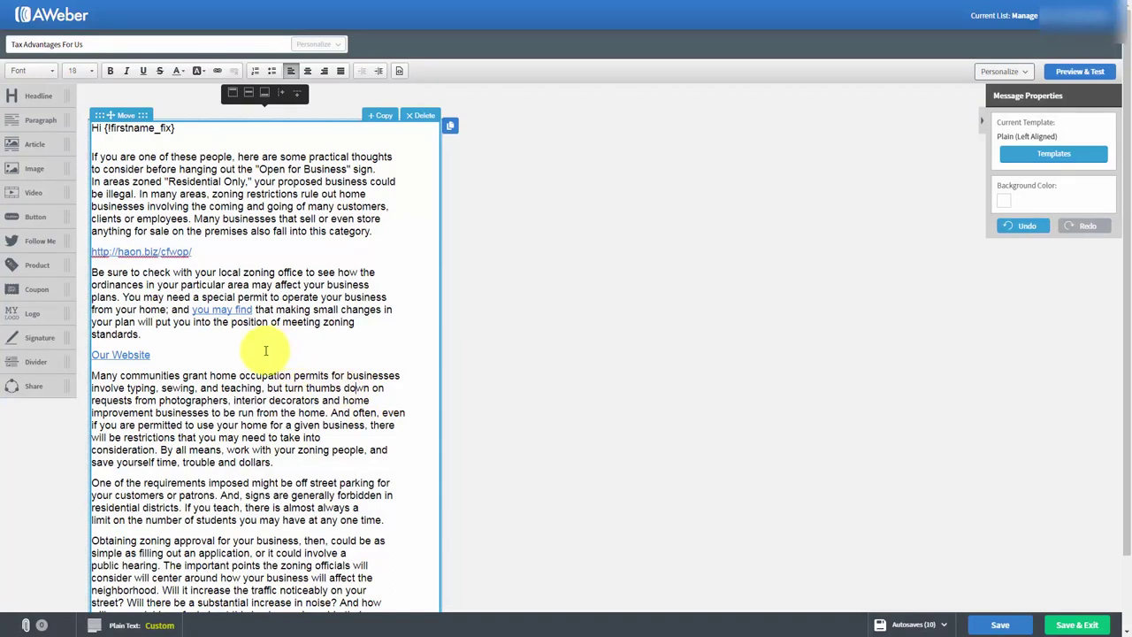
# Add the sender's full name below the paragraph ending "trouble and dollars" as an e-mail link with their address, a subject and body "I'd Like One Please".
pyautogui.write('Thomas Duncan')
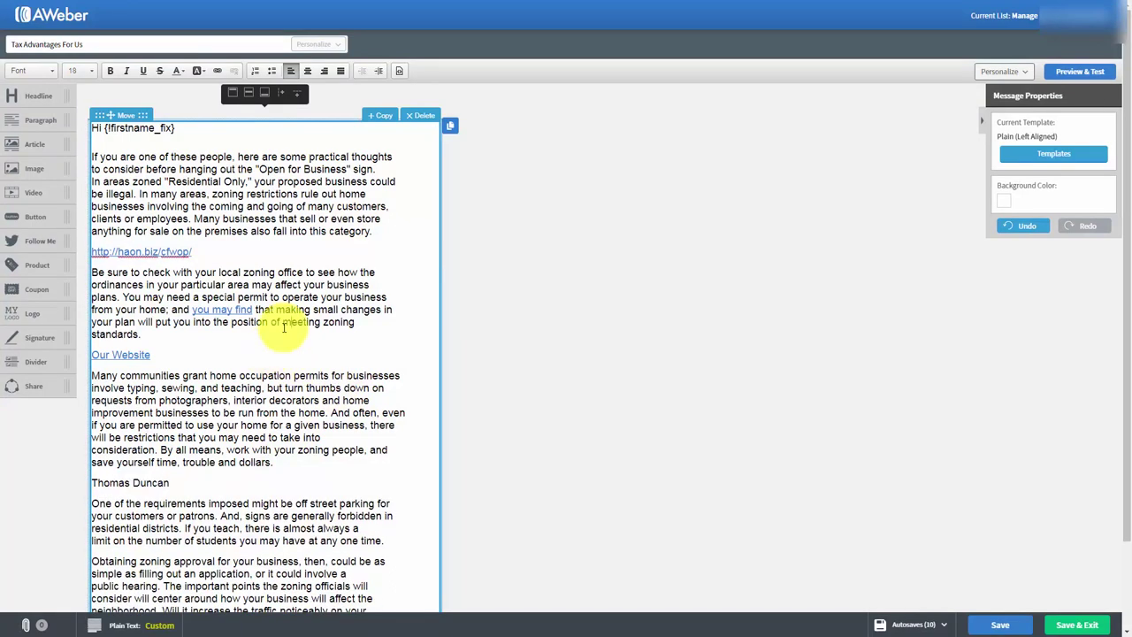
pyautogui.click(195, 482)
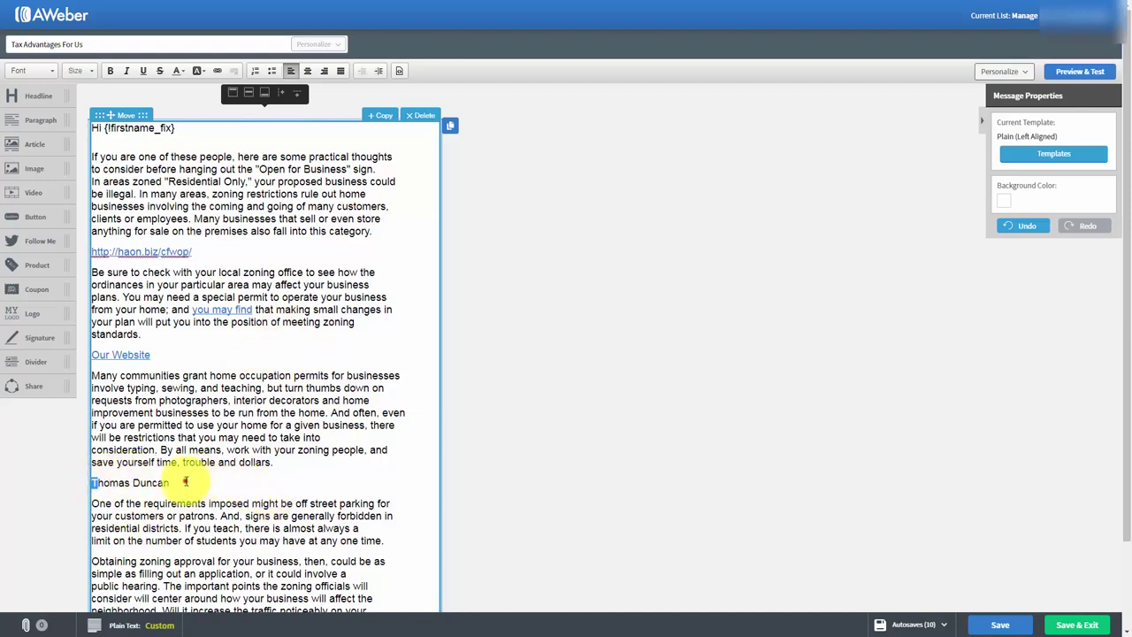
pyautogui.moveTo(171, 483); pyautogui.dragTo(95, 482)
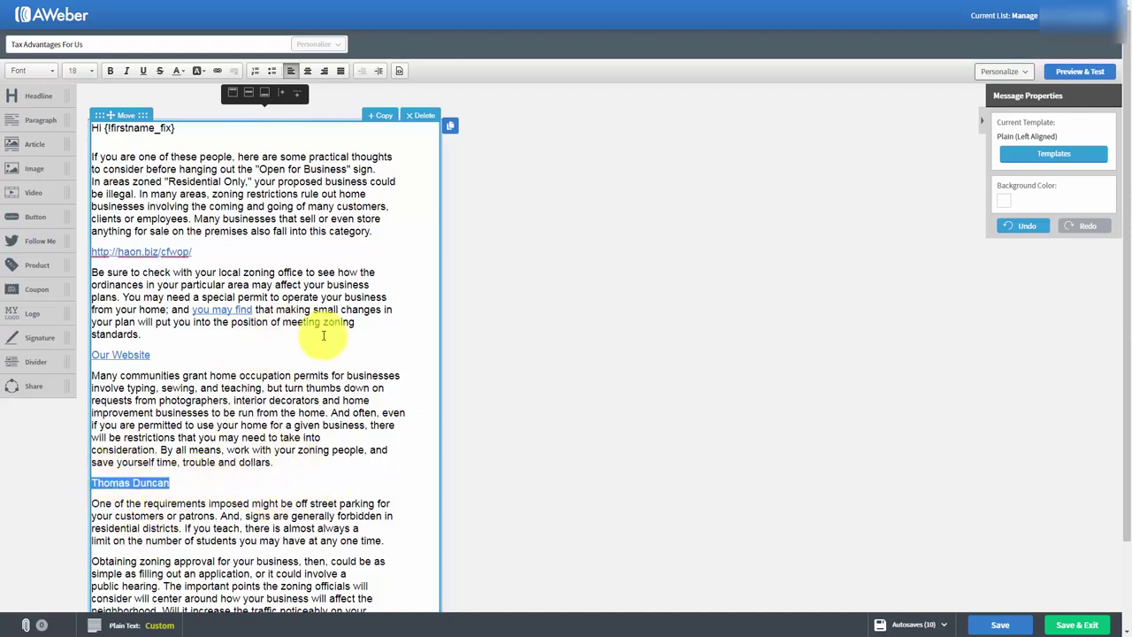
pyautogui.click(217, 70)
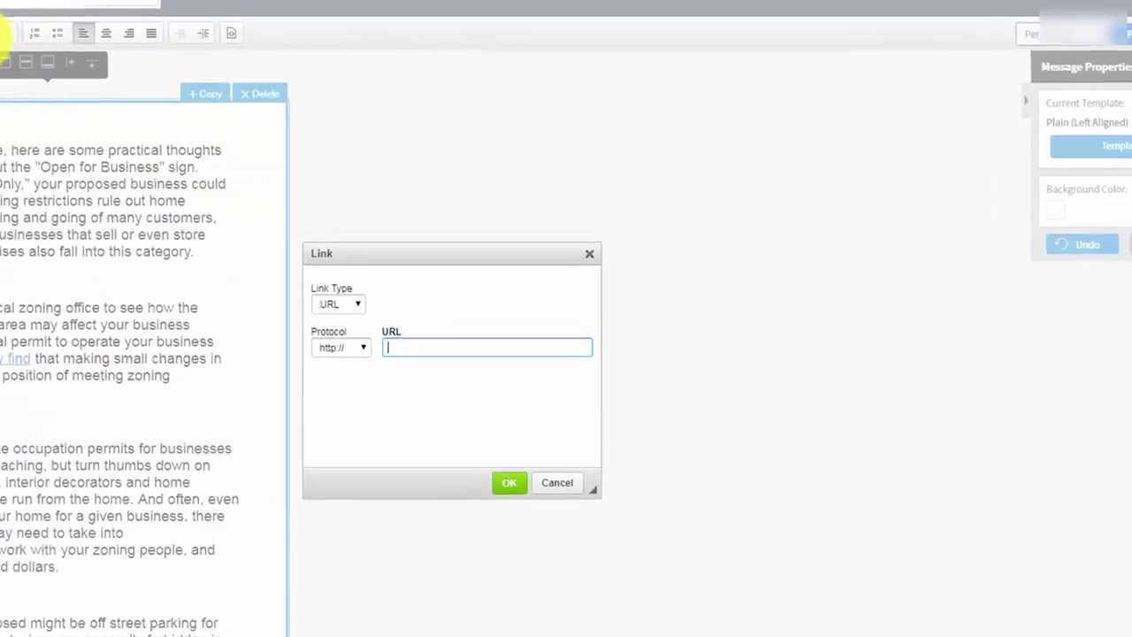
pyautogui.click(284, 322)
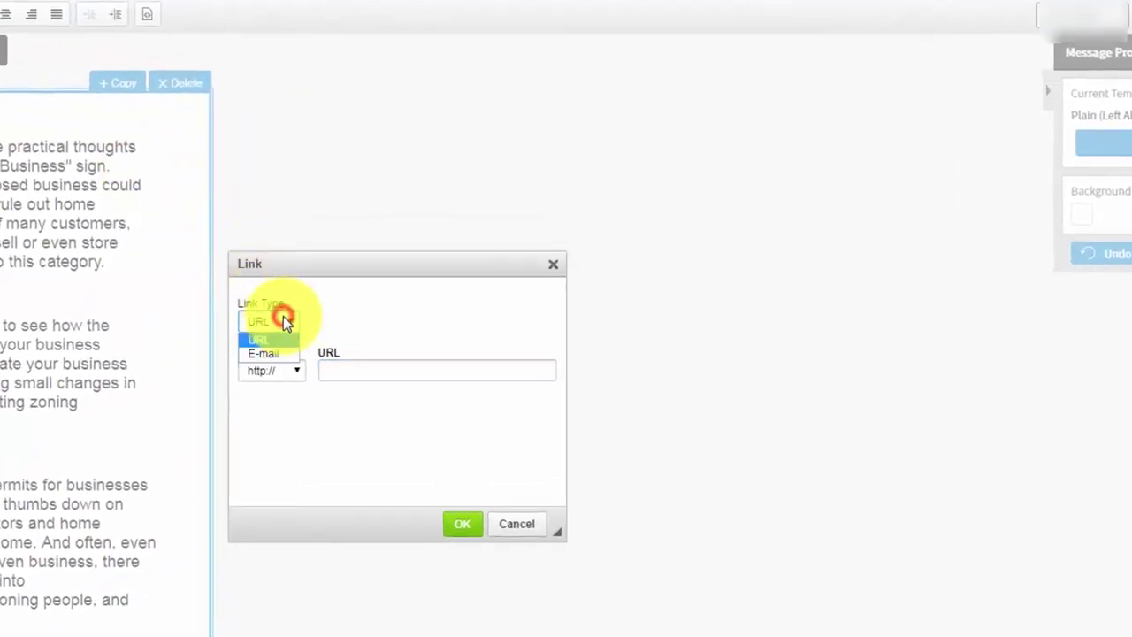
pyautogui.click(270, 355)
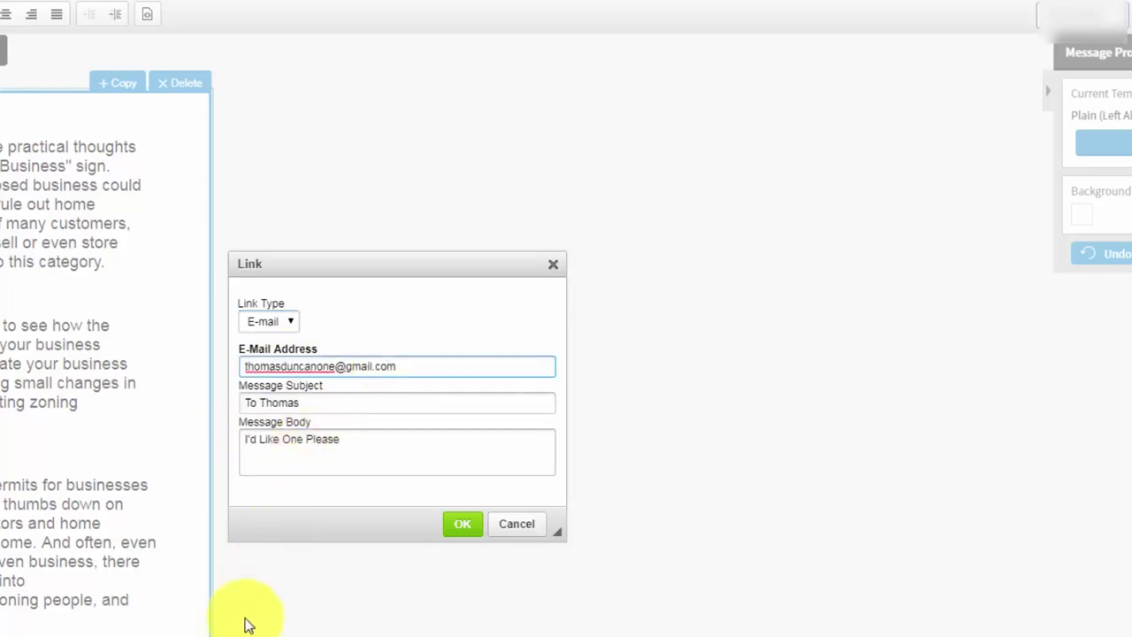
pyautogui.click(462, 524)
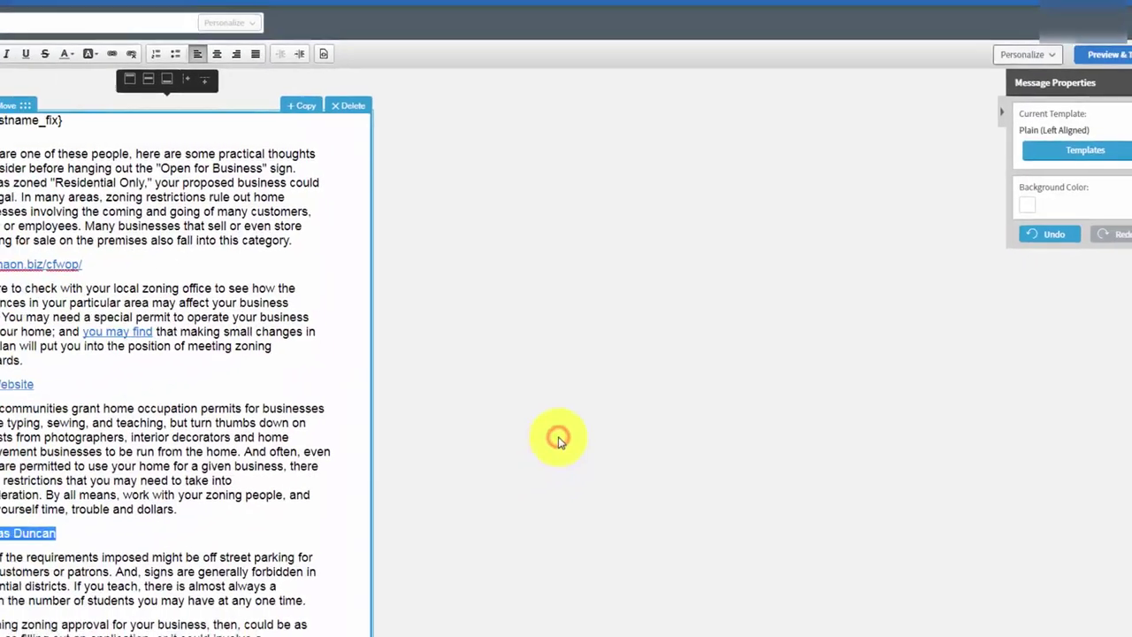
pyautogui.click(112, 509)
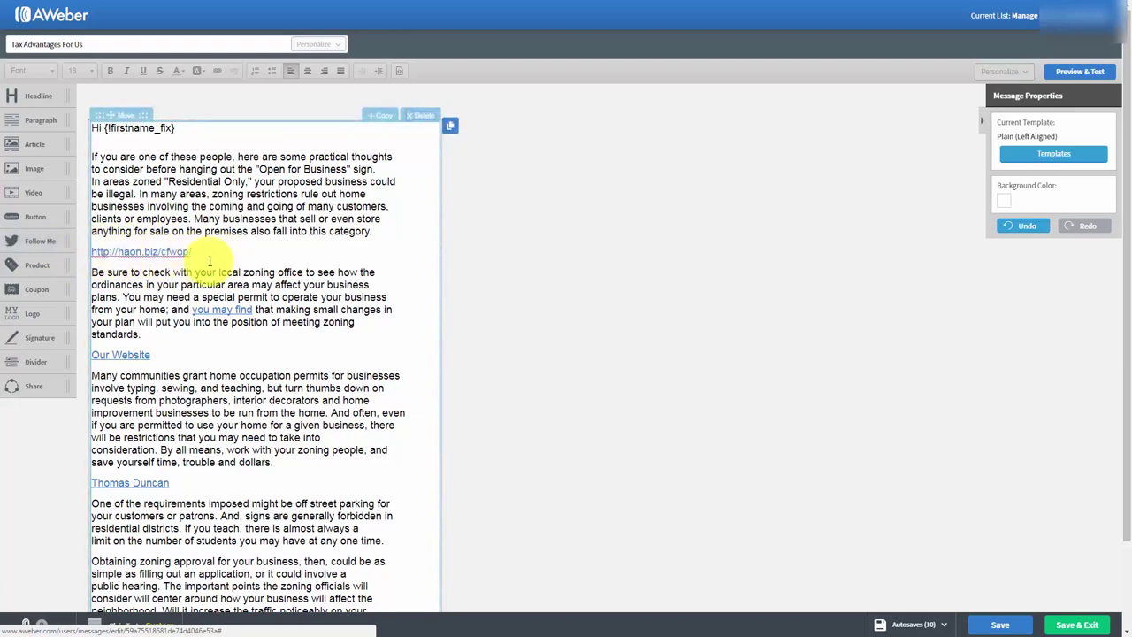
# Change the message subject to "Advantages For Us", save the message and exit the editor.
pyautogui.click(140, 260)
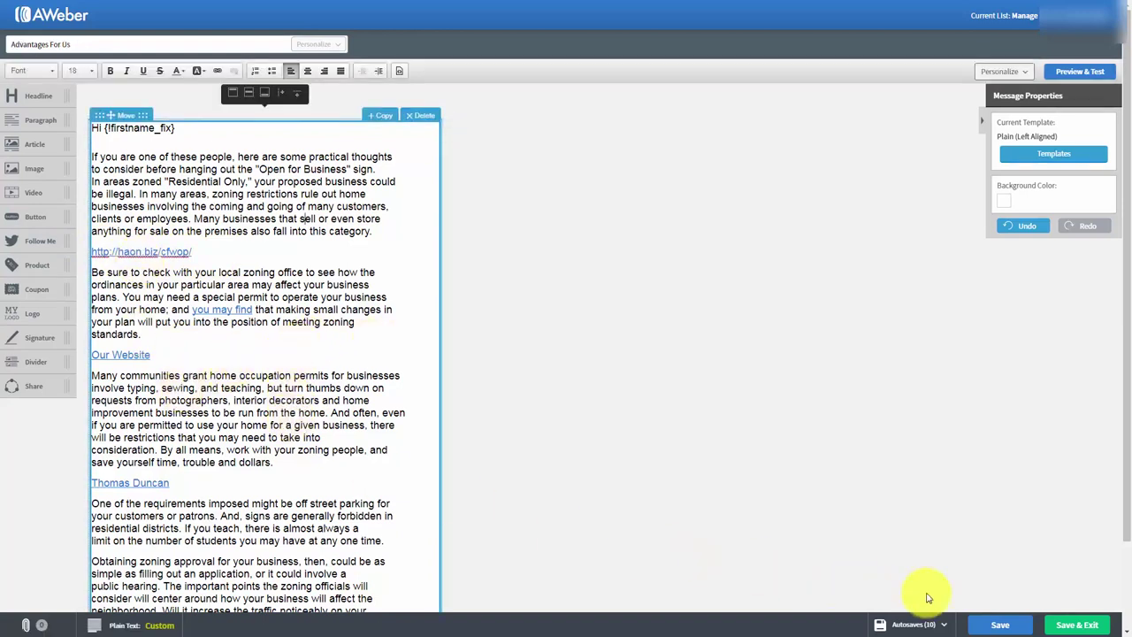
pyautogui.click(1000, 625)
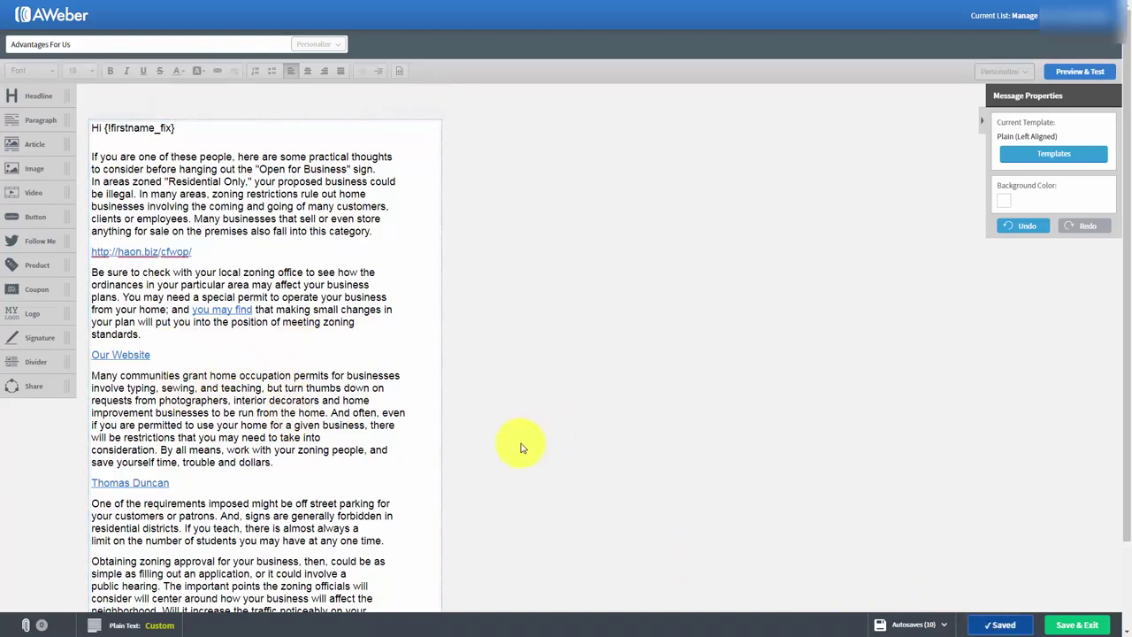
pyautogui.click(1070, 625)
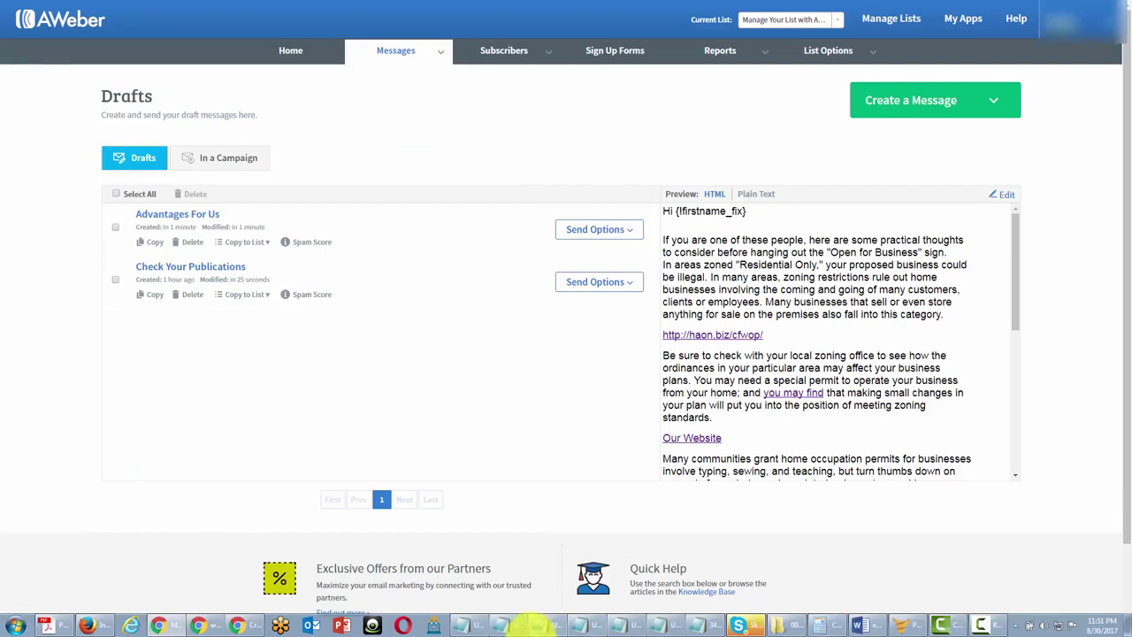
# Send the "Advantages For Us" draft immediately as a broadcast to the list's Active Subscribers and confirm the sending.
pyautogui.click(641, 230)
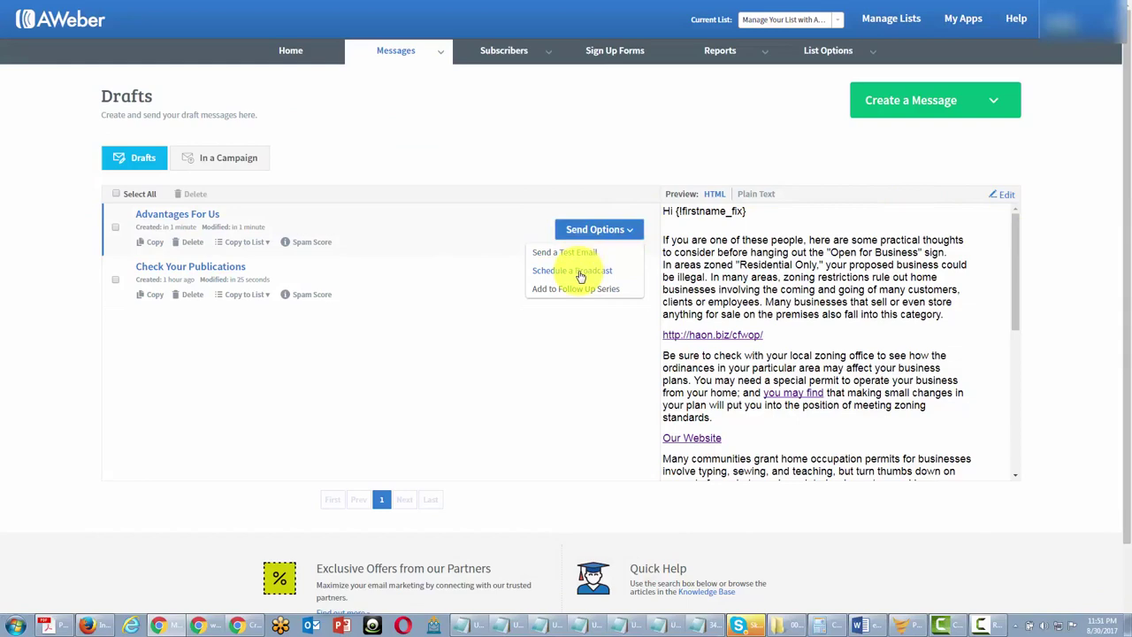
pyautogui.click(580, 272)
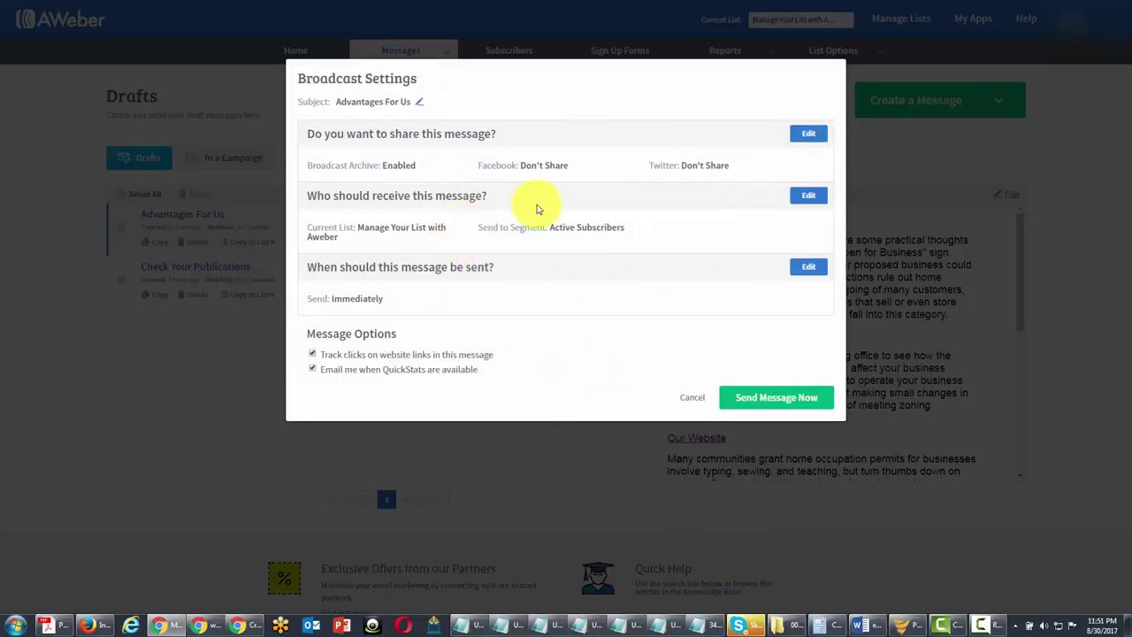
pyautogui.click(738, 398)
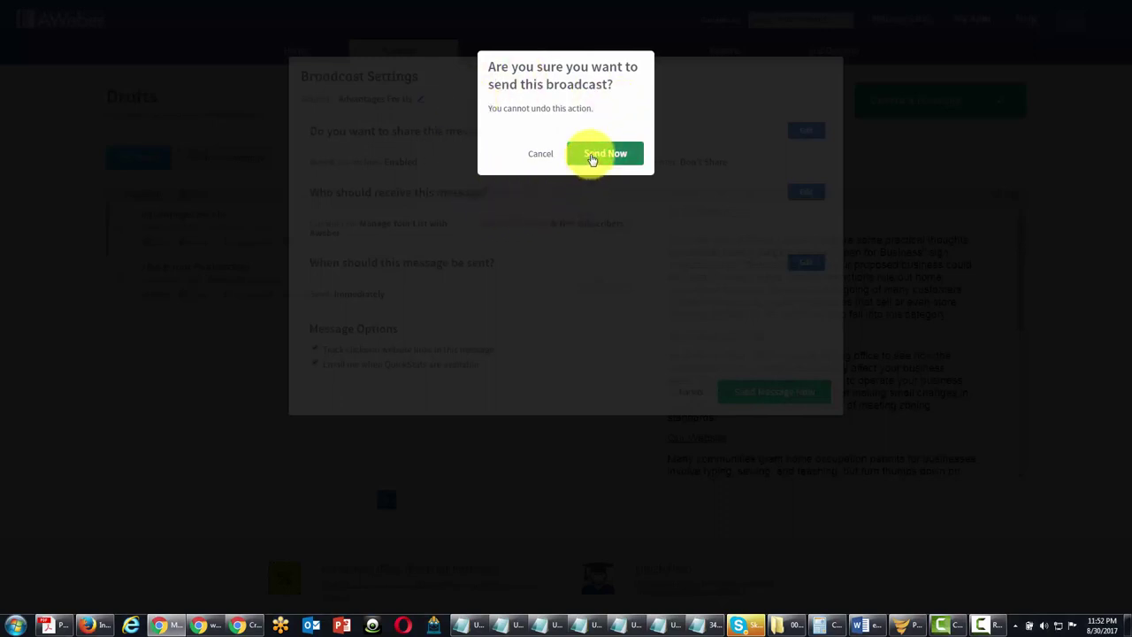
pyautogui.click(592, 155)
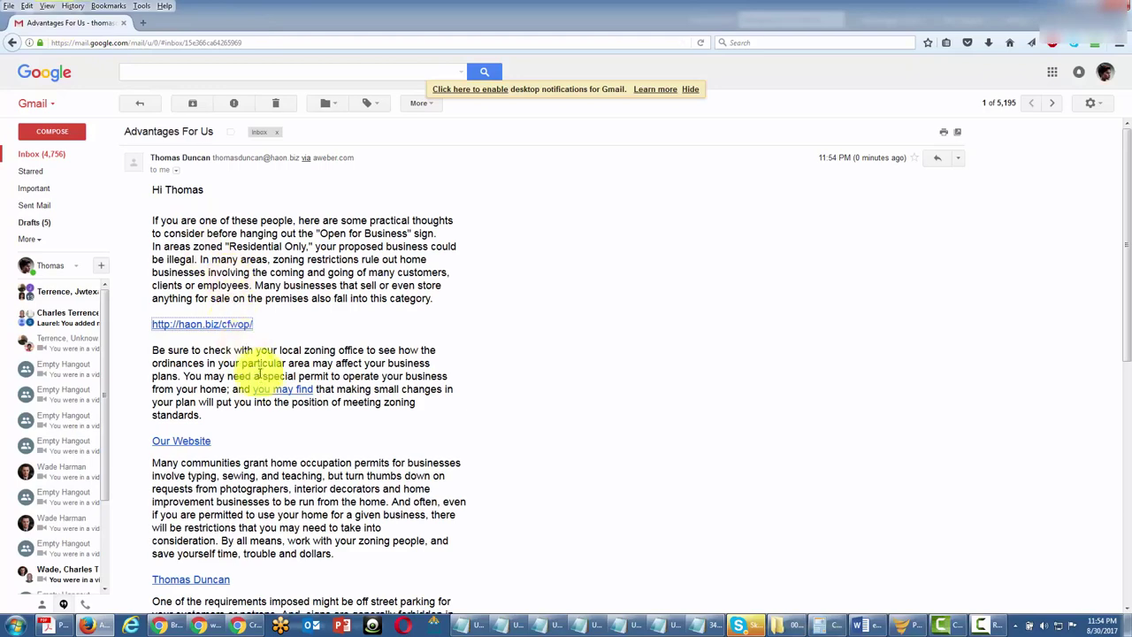
# Switch to Gmail, look through the received "Advantages For Us" message and follow the sender-name e-mail link below the "trouble and dollars" paragraph.
pyautogui.scroll(-3, 265, 419)
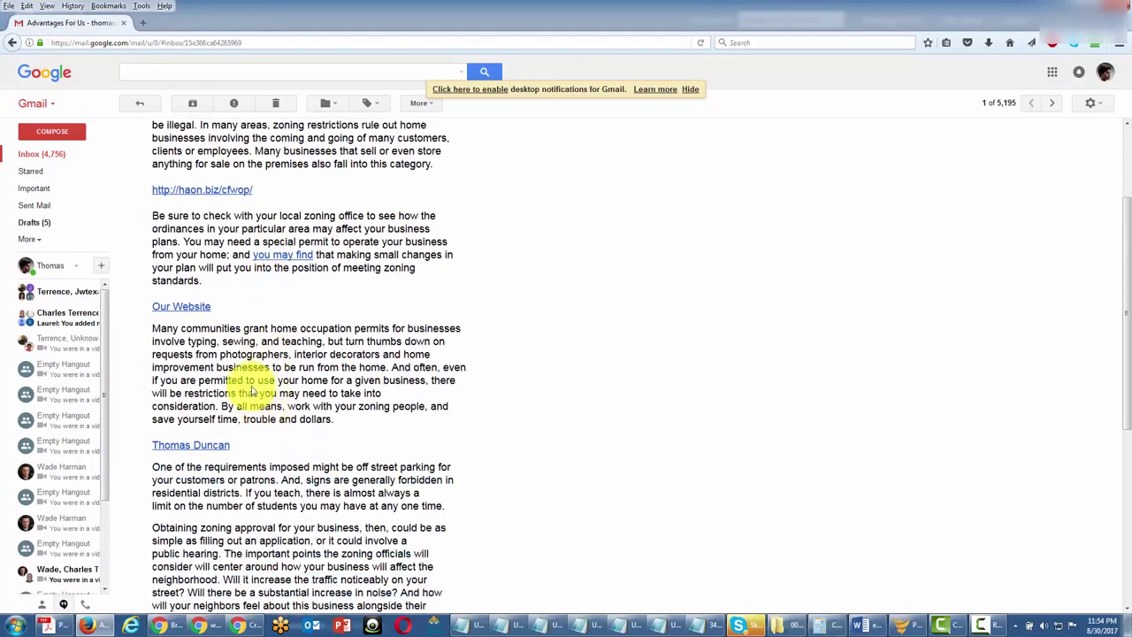
pyautogui.click(190, 447)
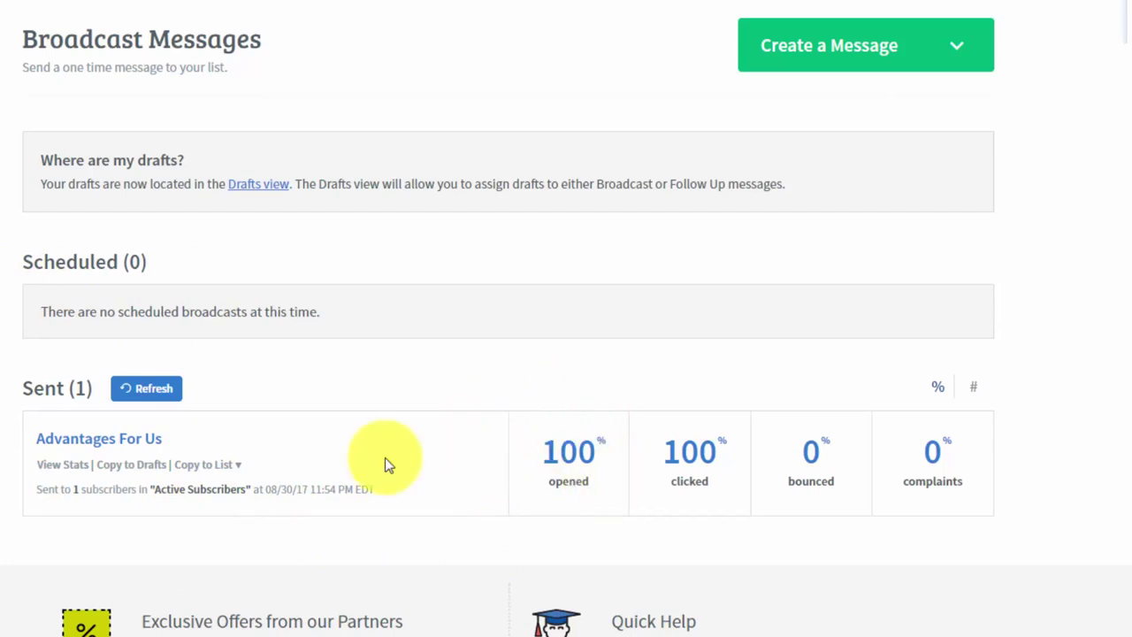
# Switch to AWeber, open the statistics of the sent "Advantages For Us" broadcast and examine its opened and unopened subscriber lists.
pyautogui.click(66, 466)
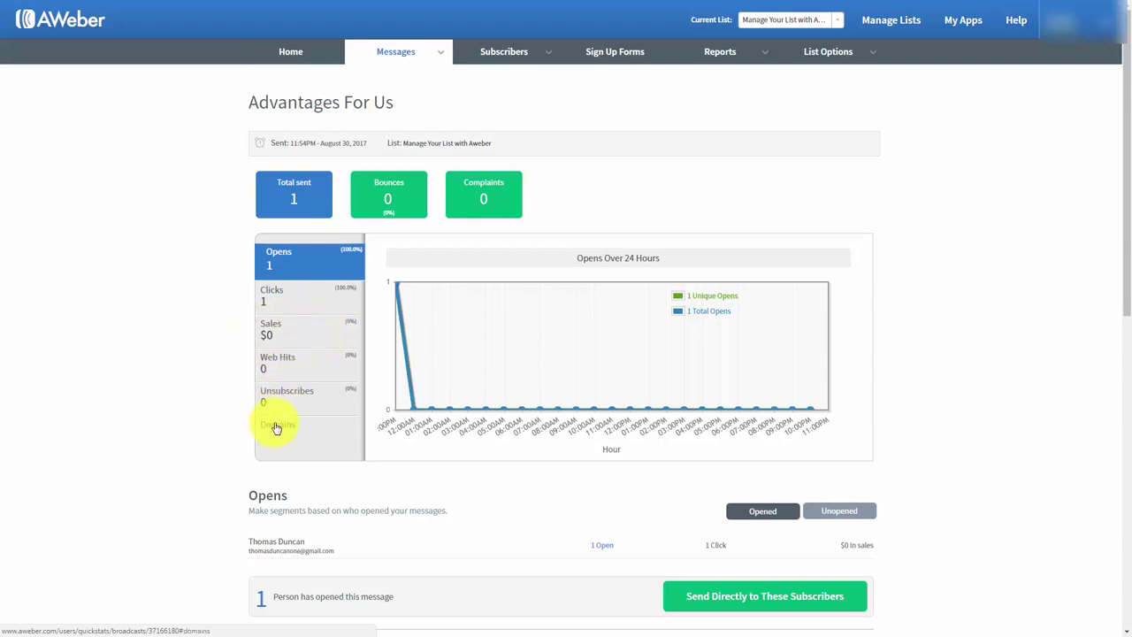
pyautogui.scroll(-1, 202, 402)
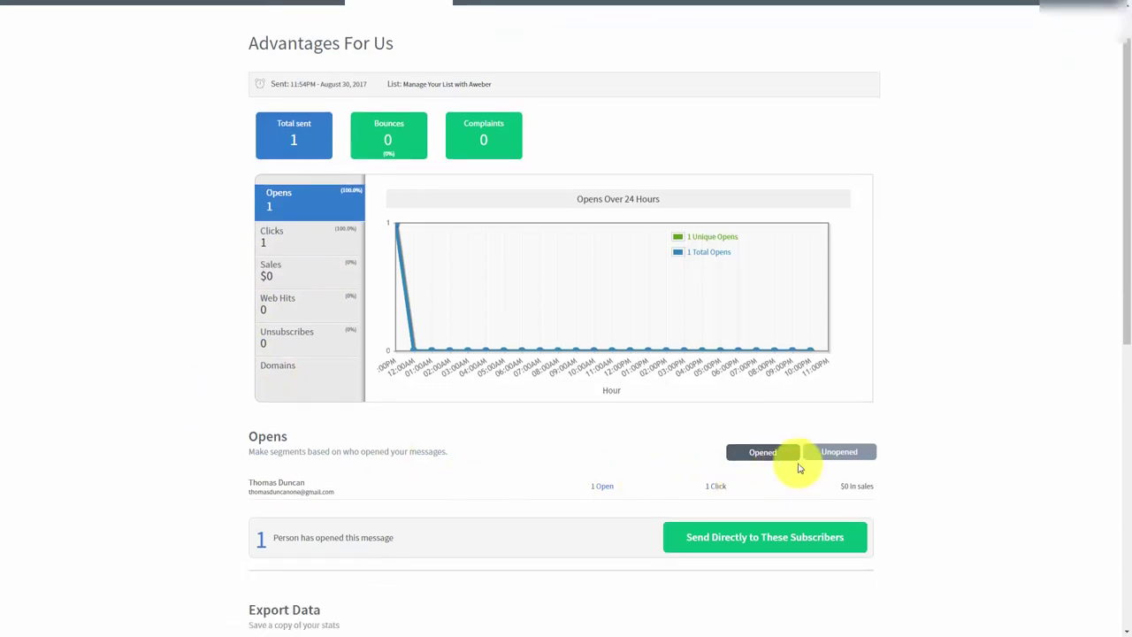
pyautogui.click(822, 452)
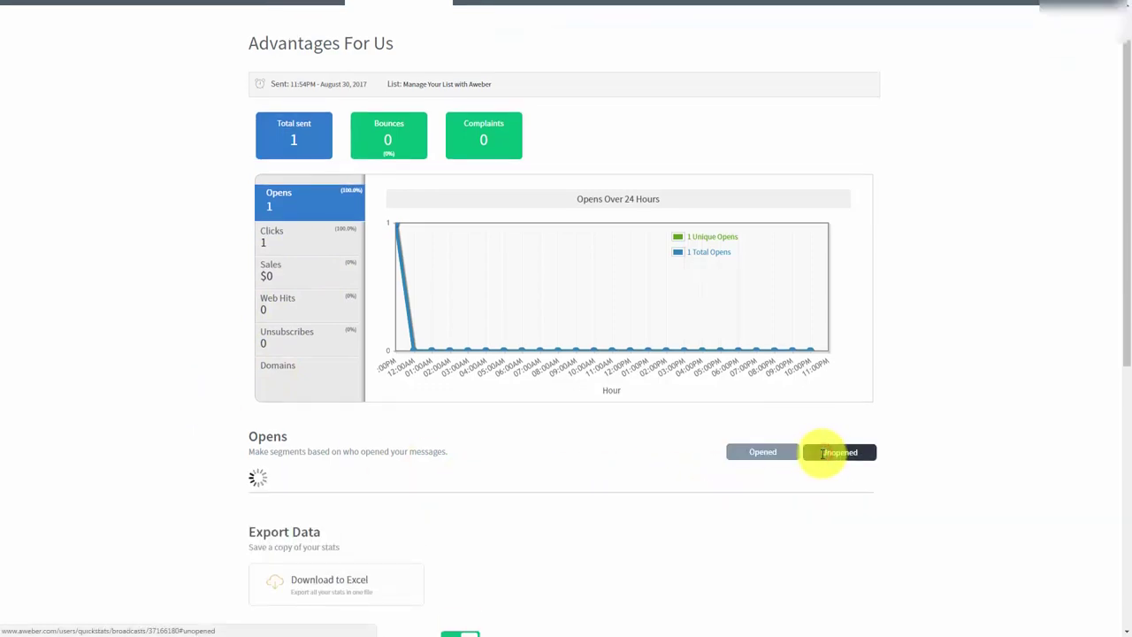
pyautogui.click(746, 452)
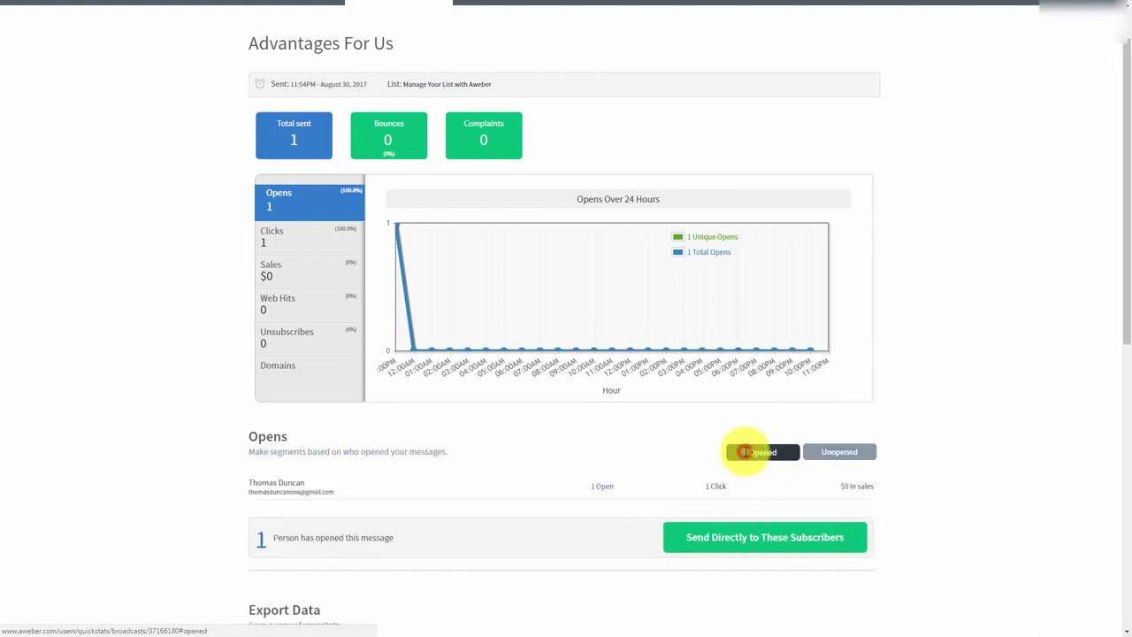
pyautogui.scroll(-1, 163, 364)
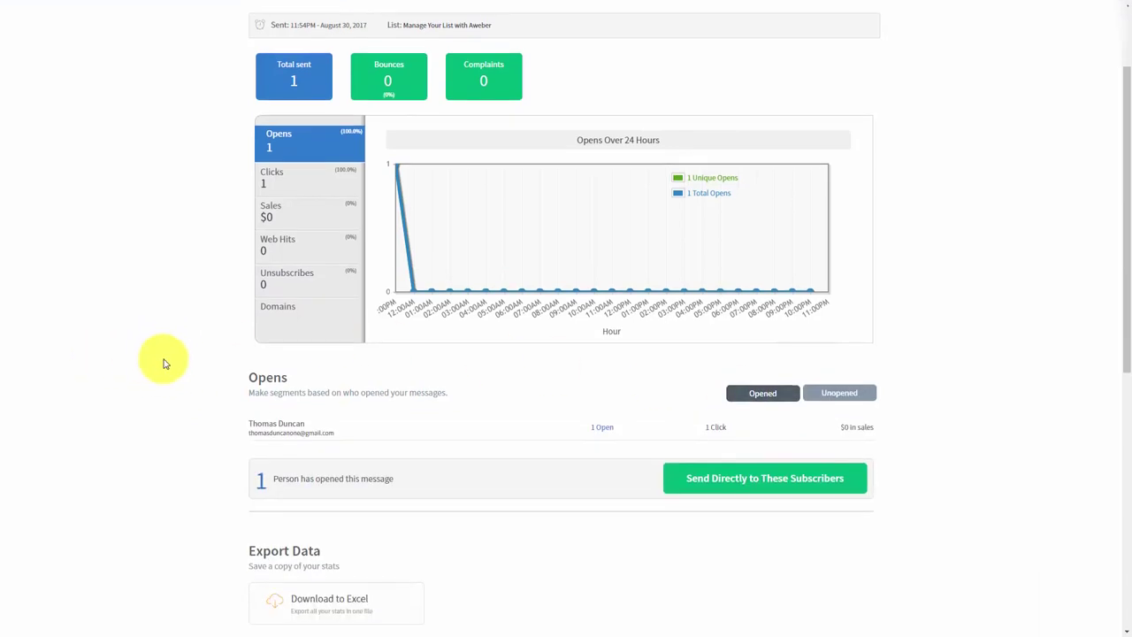
pyautogui.scroll(-1, 164, 364)
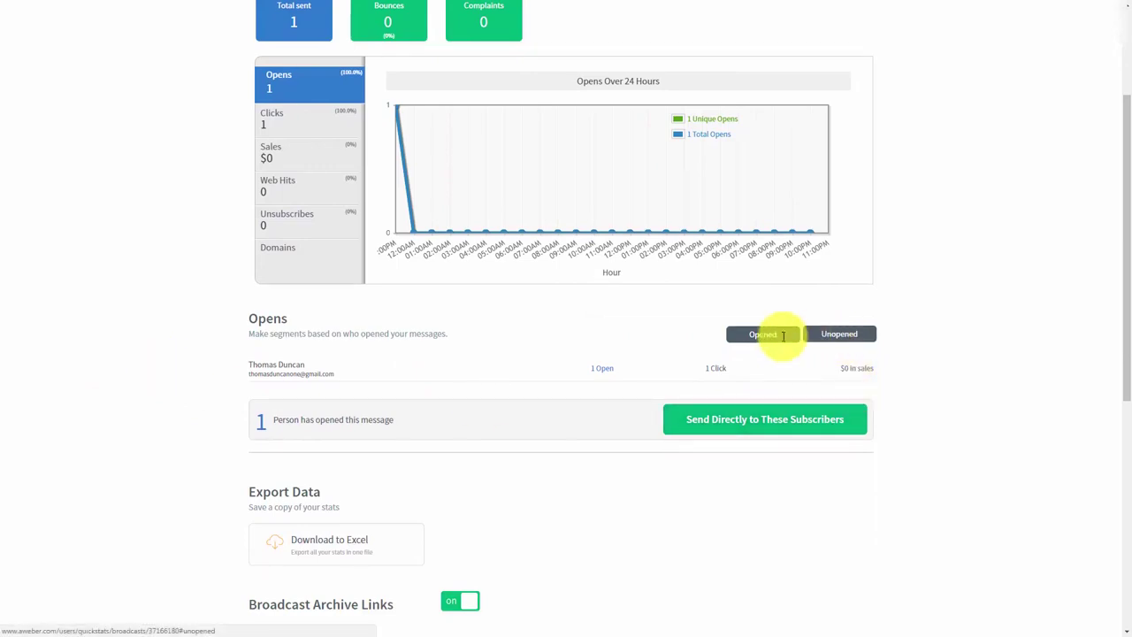
pyautogui.scroll(1, 367, 389)
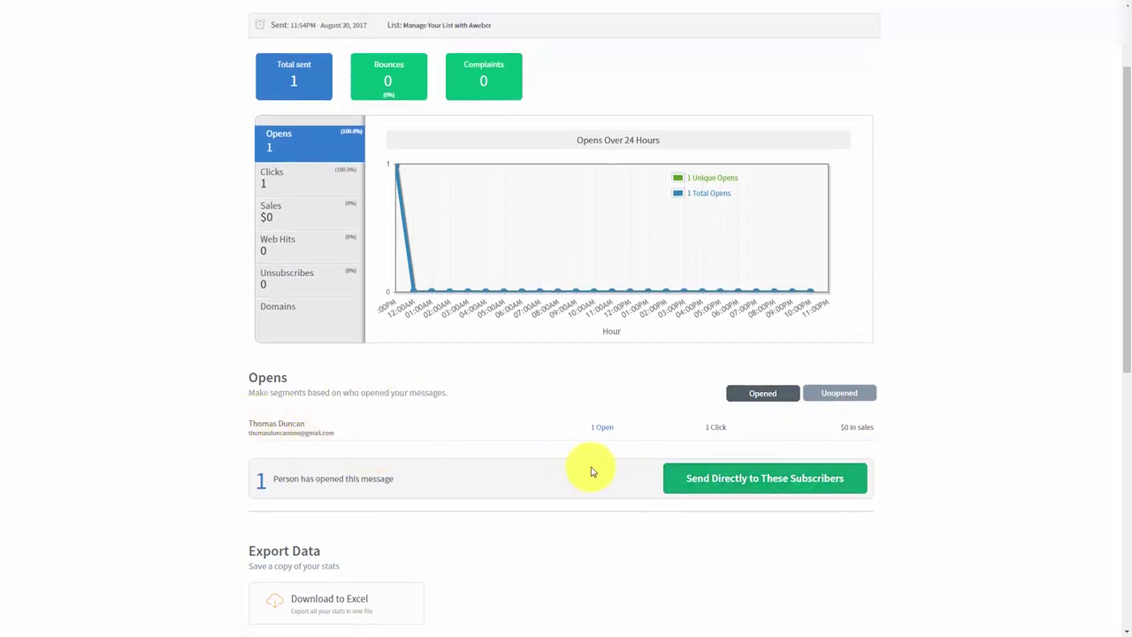
pyautogui.scroll(1, 573, 459)
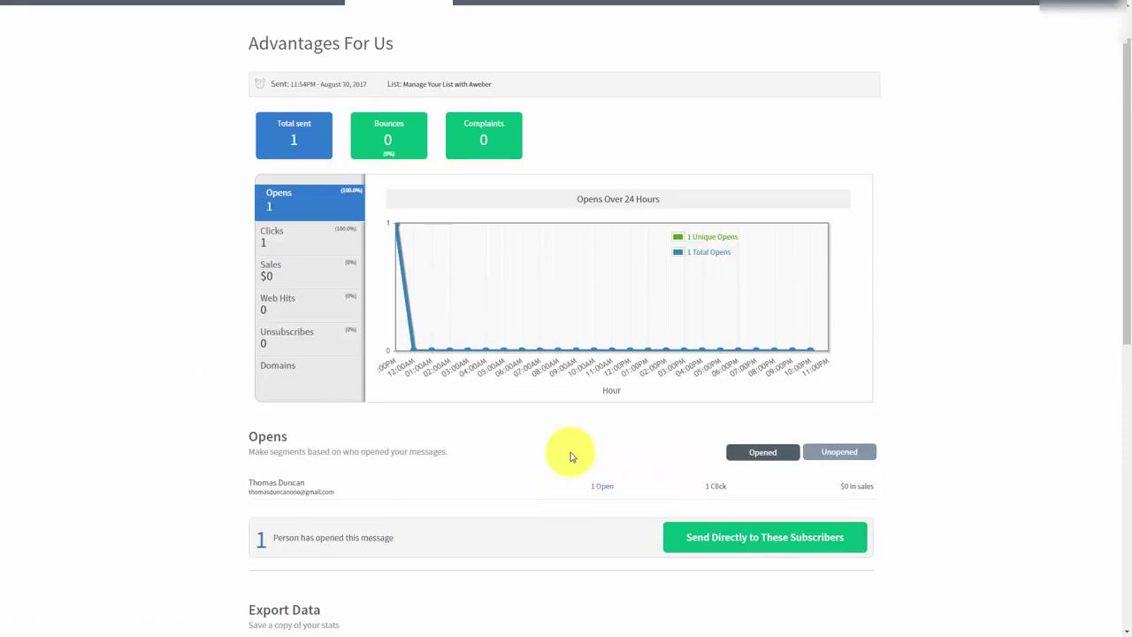
# Save the subscribers who opened the message as a segment named after the subscriber, and show the unopened list.
pyautogui.click(694, 539)
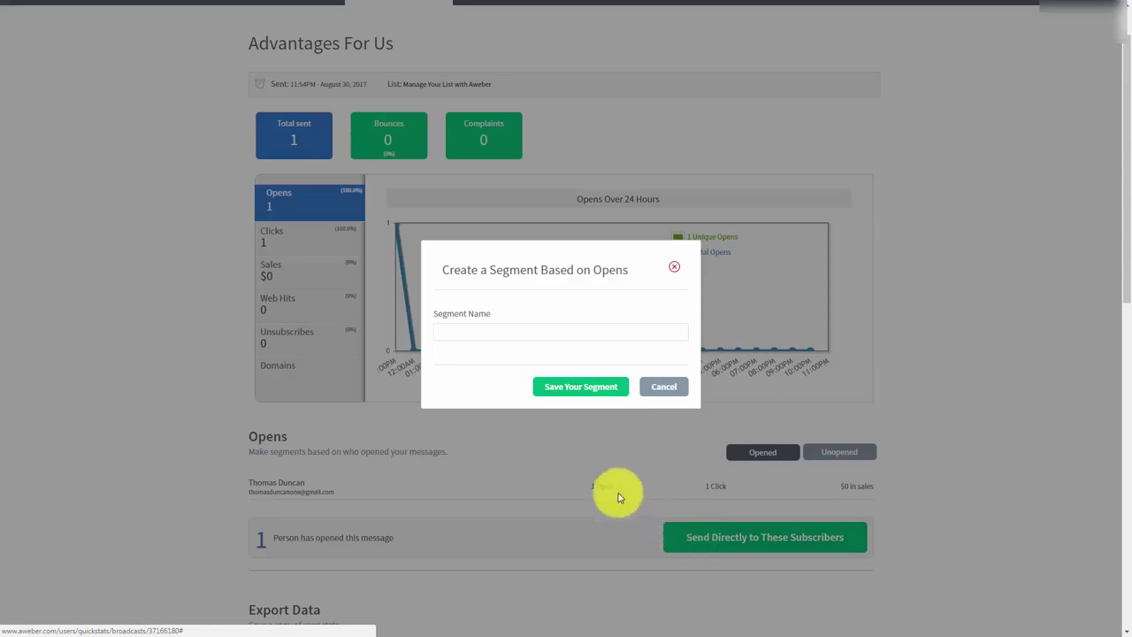
pyautogui.click(477, 333)
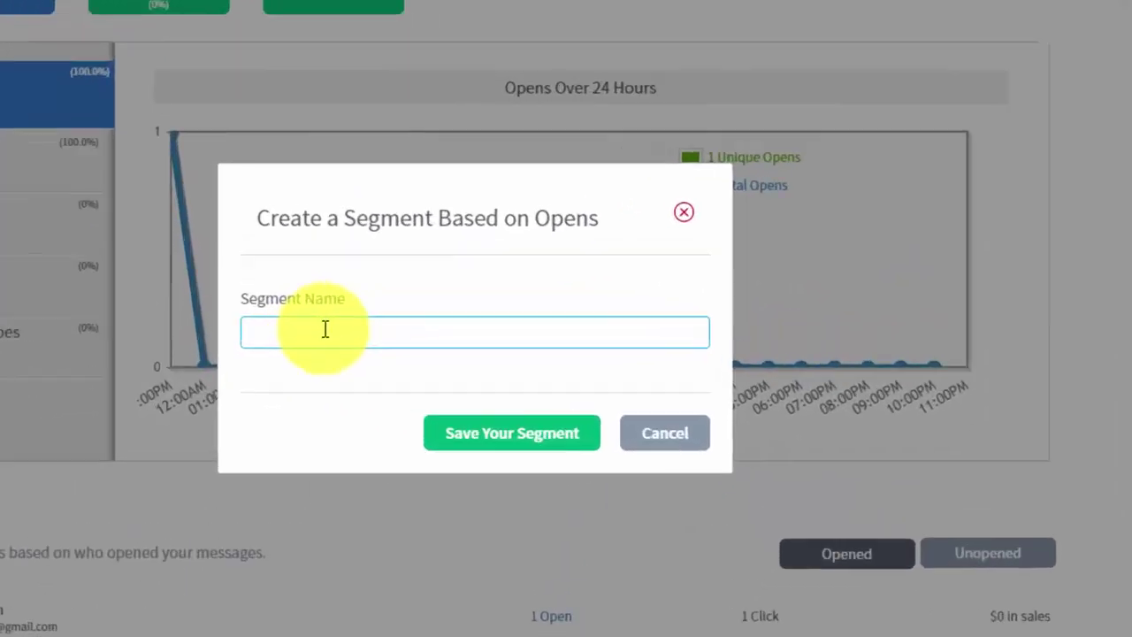
pyautogui.write('thomasduncan')
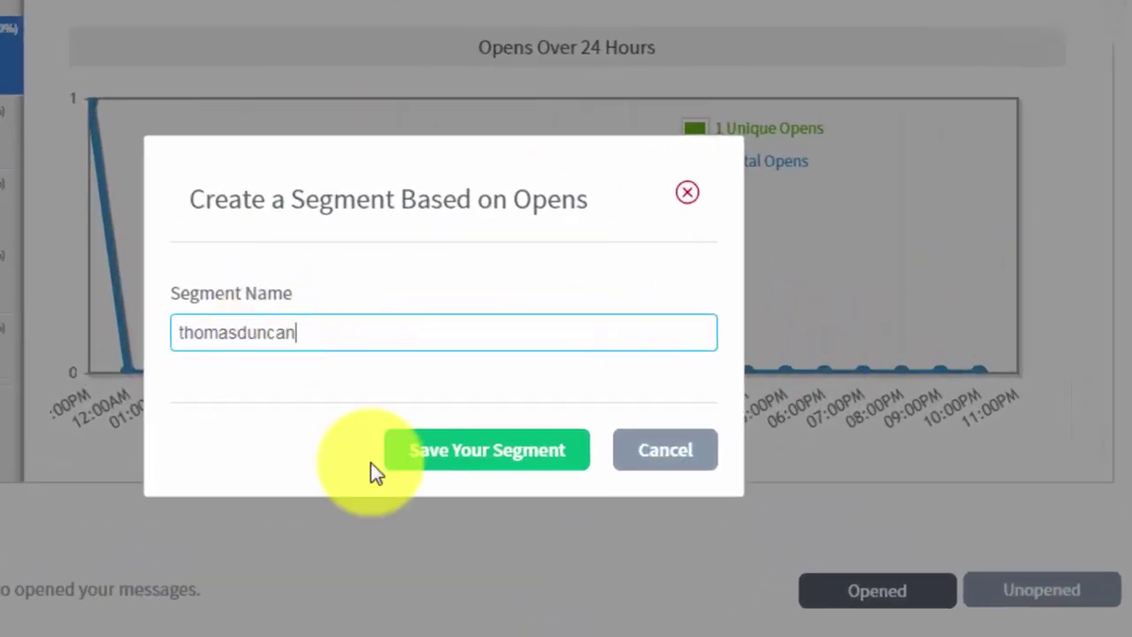
pyautogui.click(437, 458)
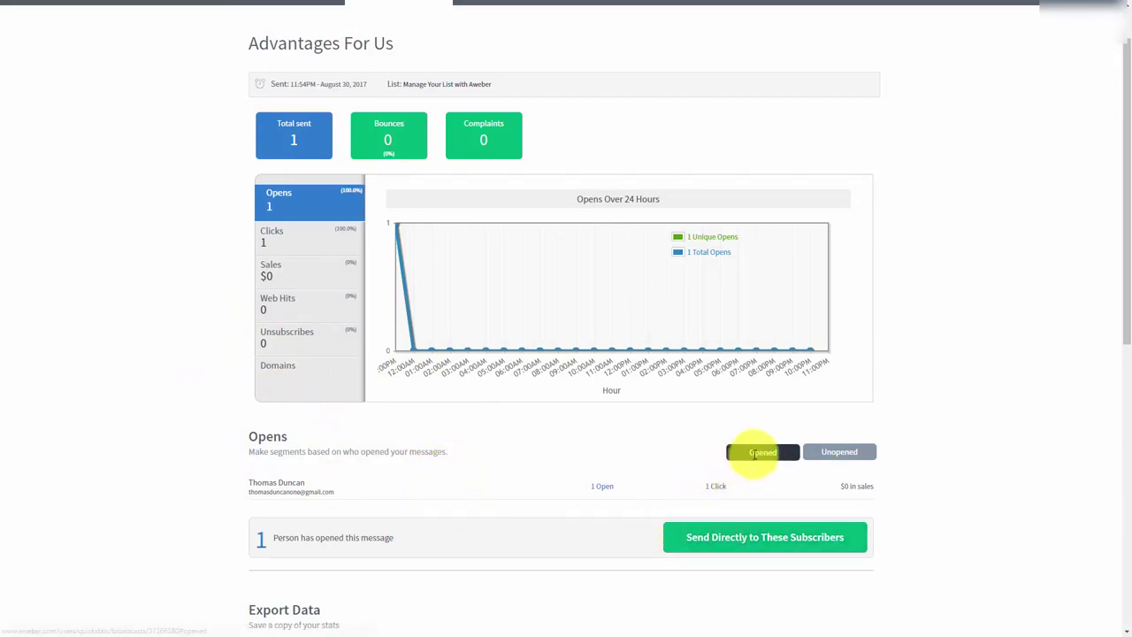
pyautogui.click(827, 452)
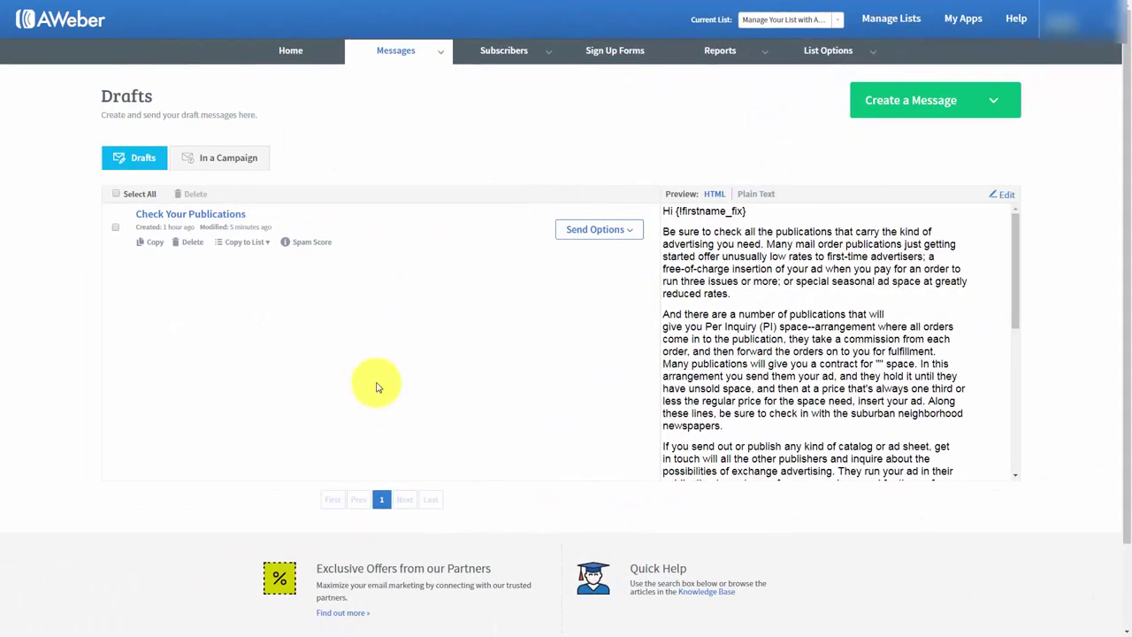
# Start scheduling the "Check Your Publications" draft as a broadcast and set its recipients to the saved segment named after the subscriber.
pyautogui.click(630, 231)
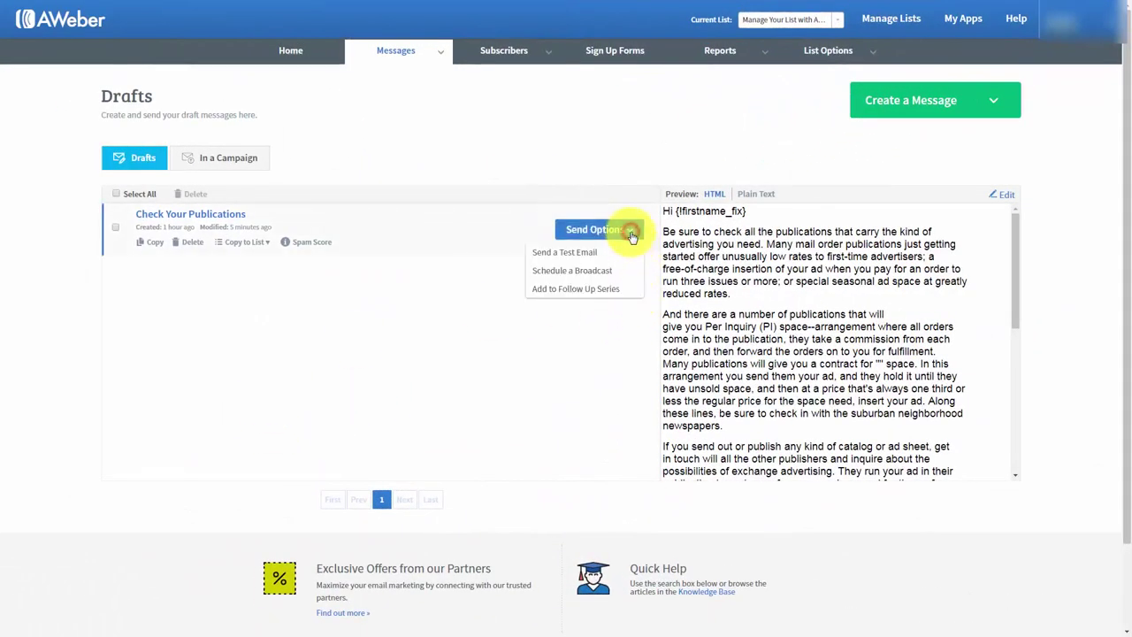
pyautogui.click(570, 270)
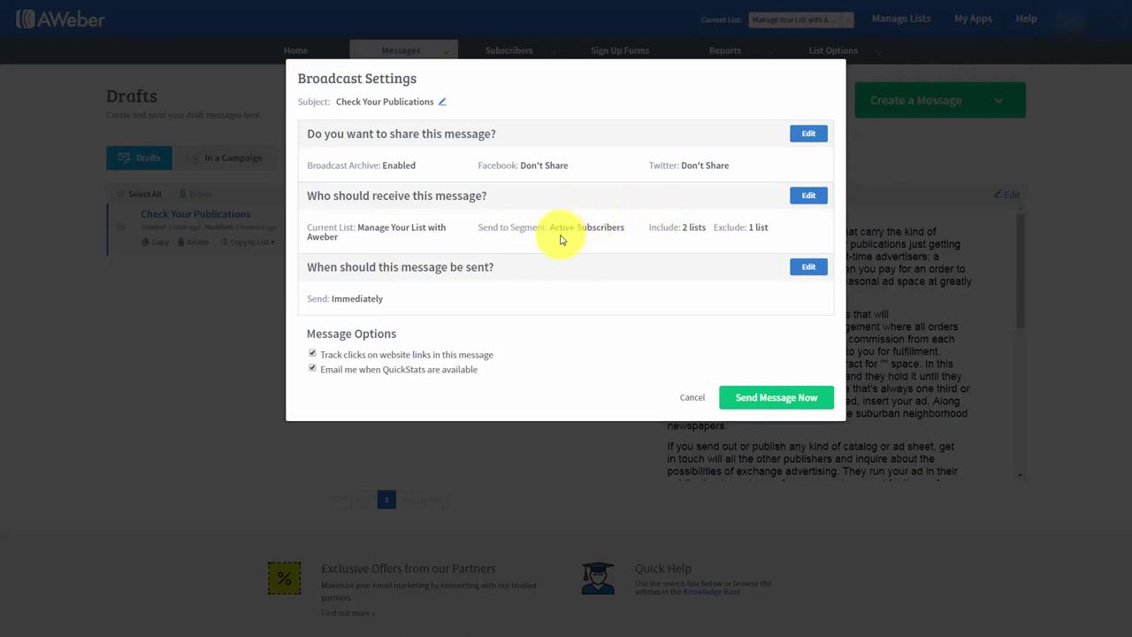
pyautogui.click(809, 196)
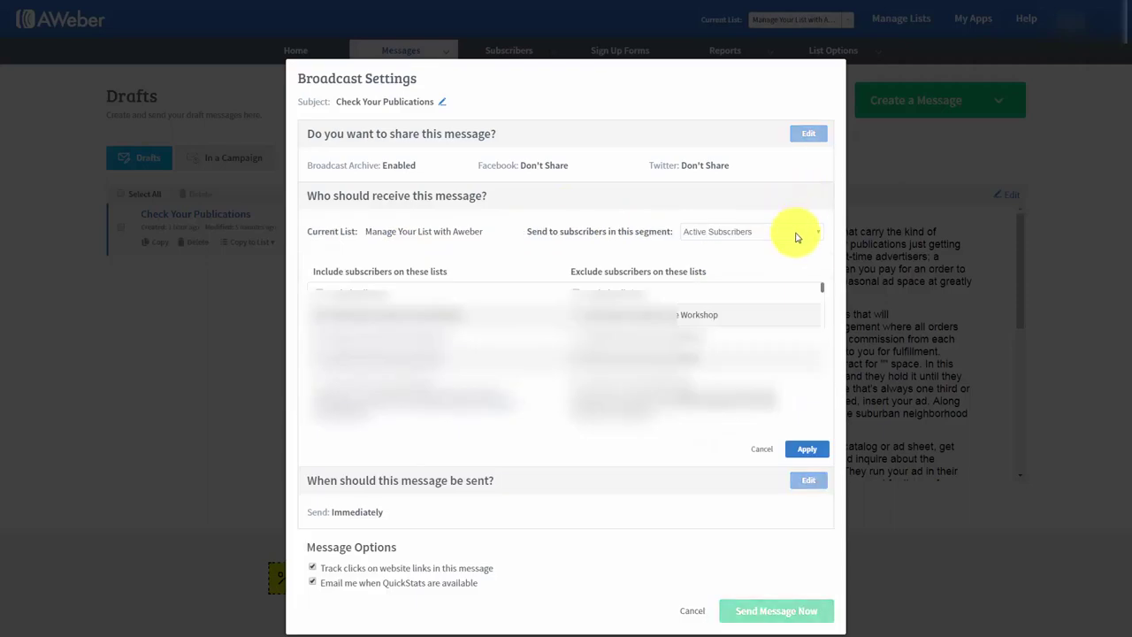
pyautogui.click(796, 234)
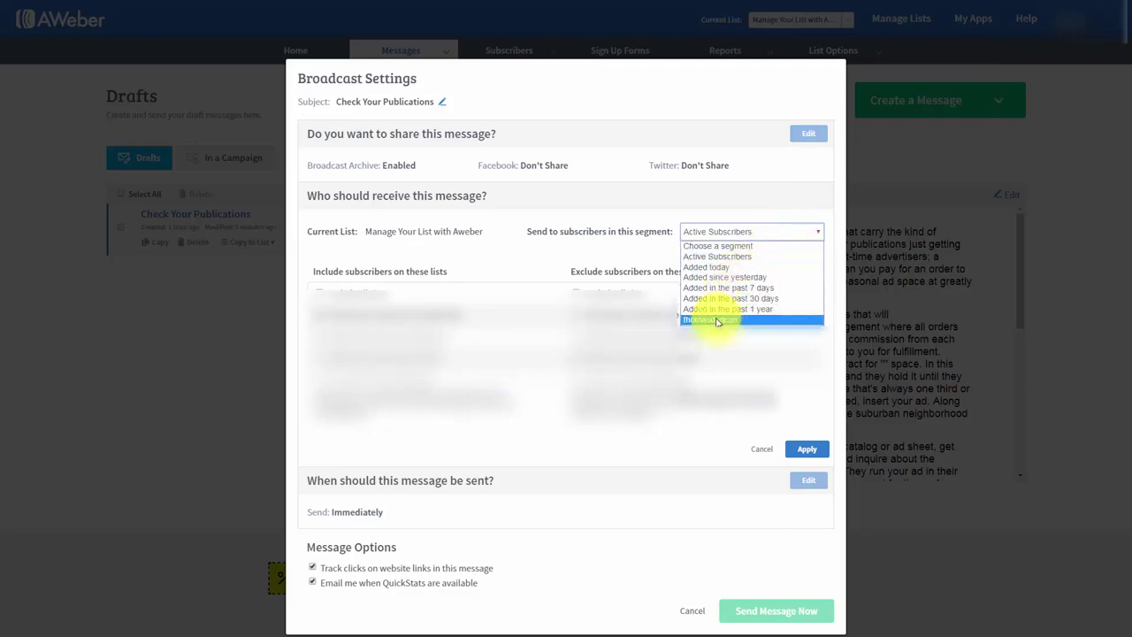
pyautogui.click(719, 322)
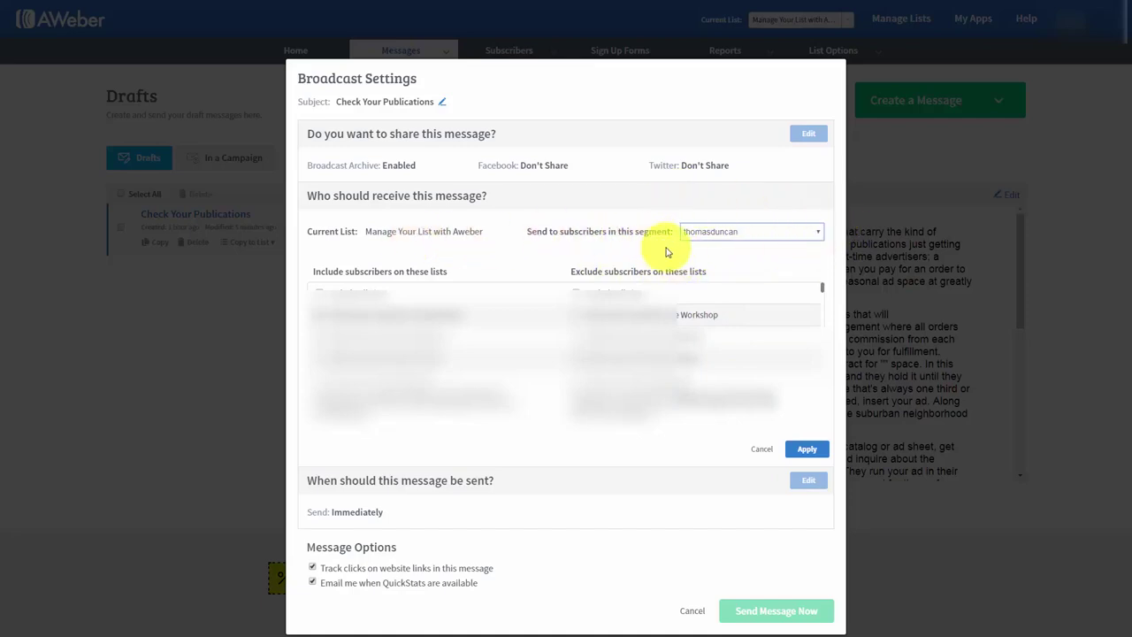
pyautogui.click(805, 449)
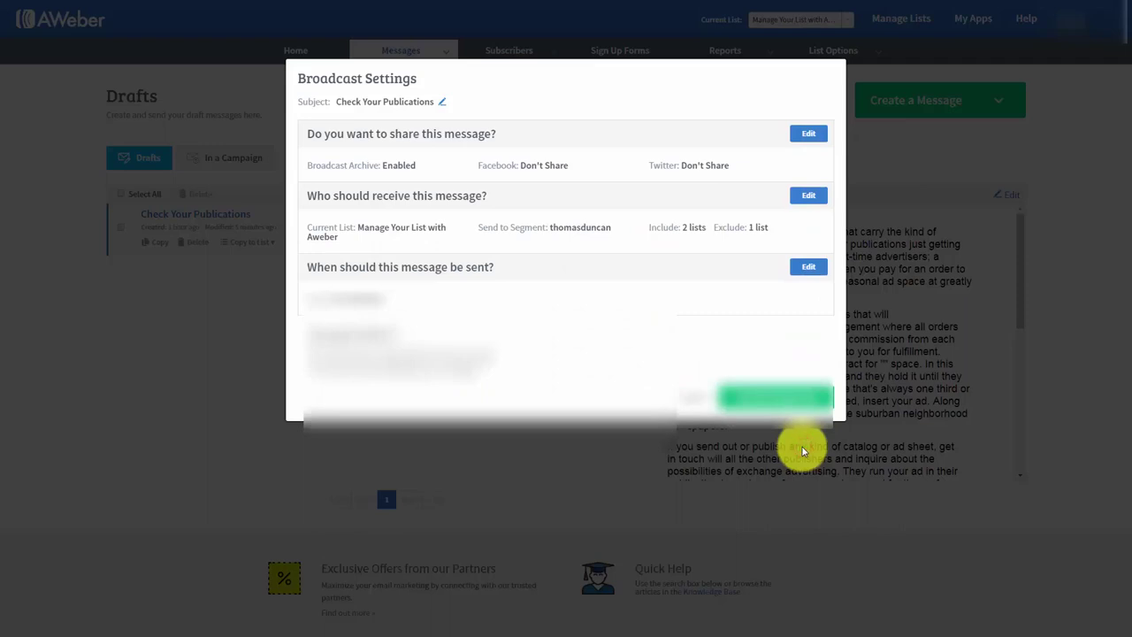